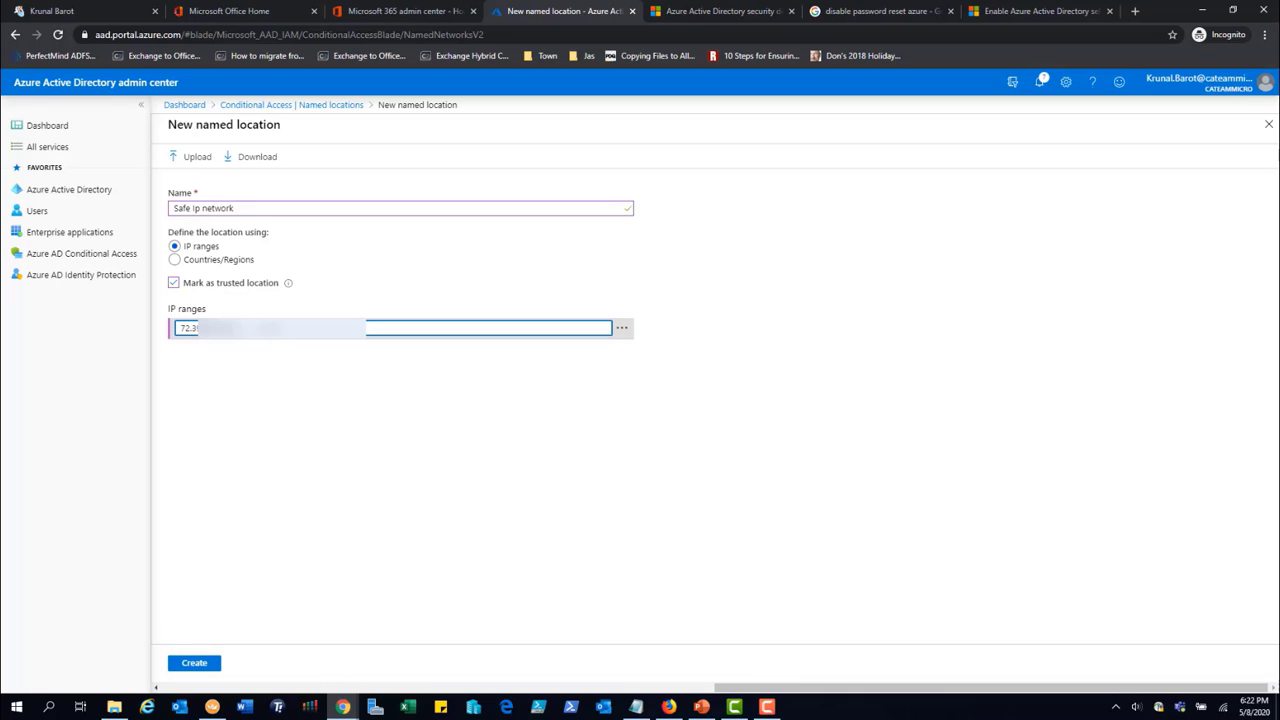
- Create the trusted named location "Safe Ip network" with the entered IP range and review its saved settings
left_click(193, 665)
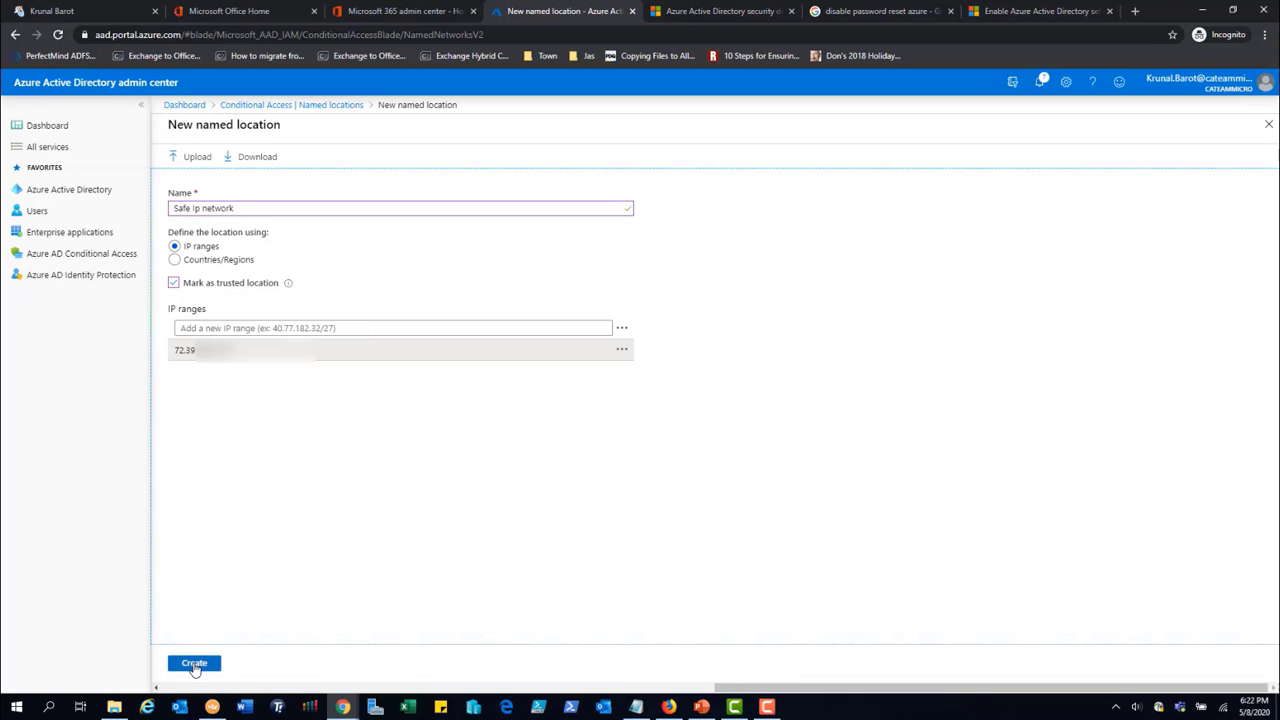
left_click(194, 664)
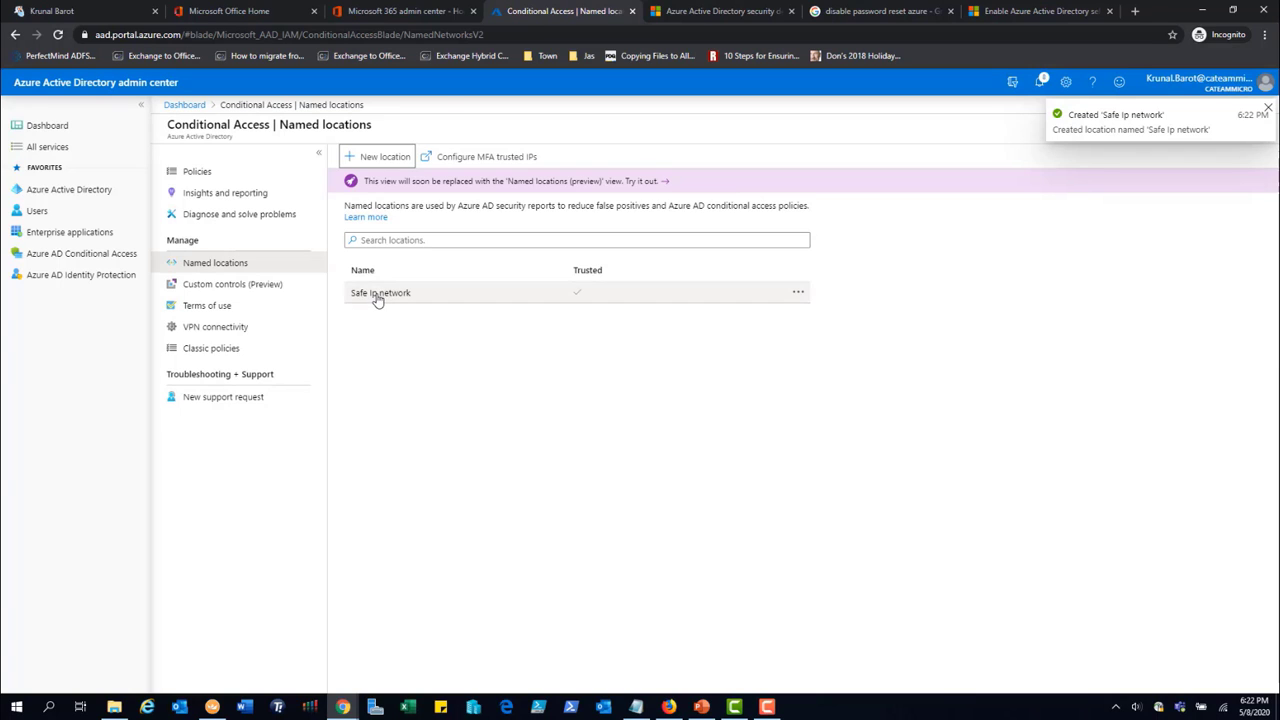
left_click(378, 296)
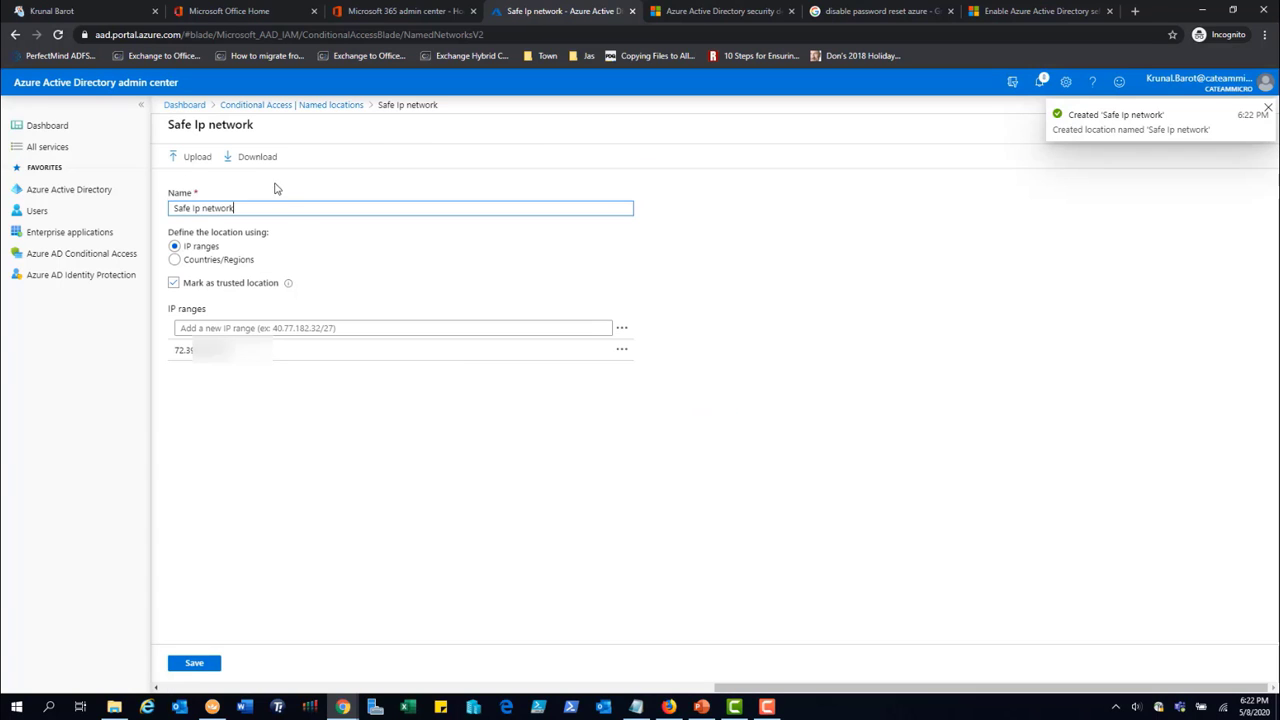
left_click(289, 110)
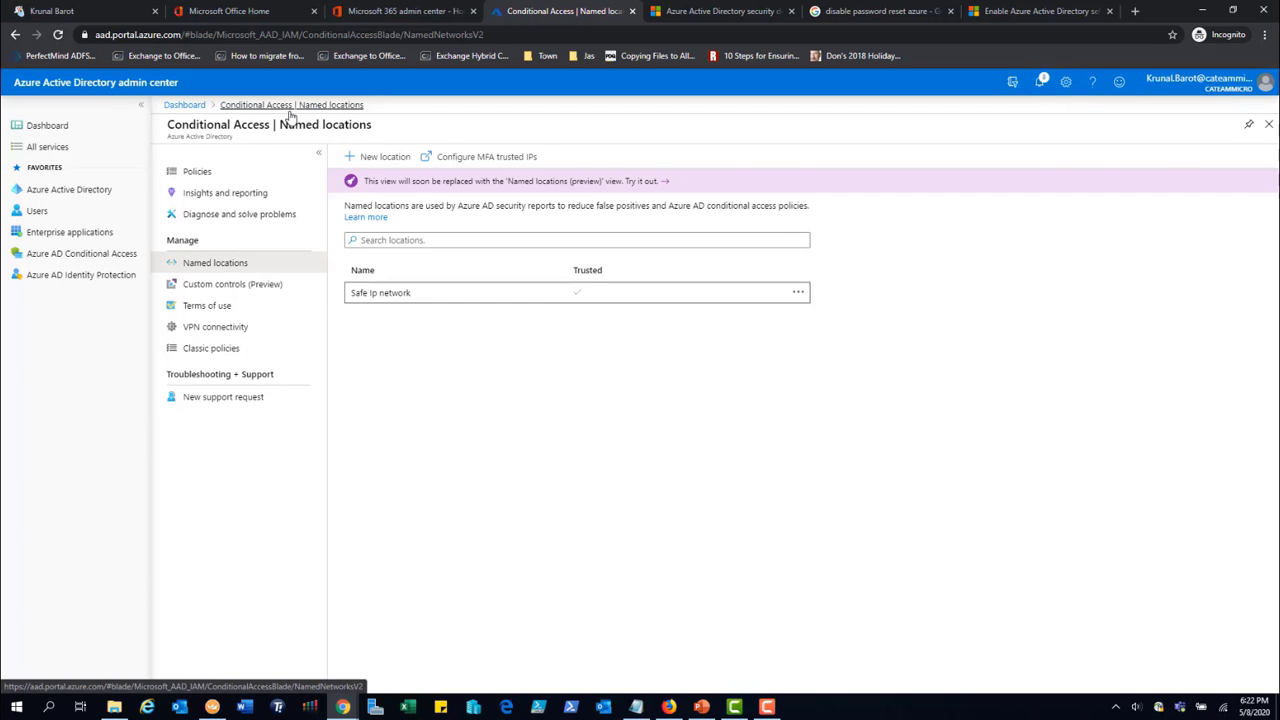
- Start a new Conditional Access policy named "Security info using known network"
left_click(289, 108)
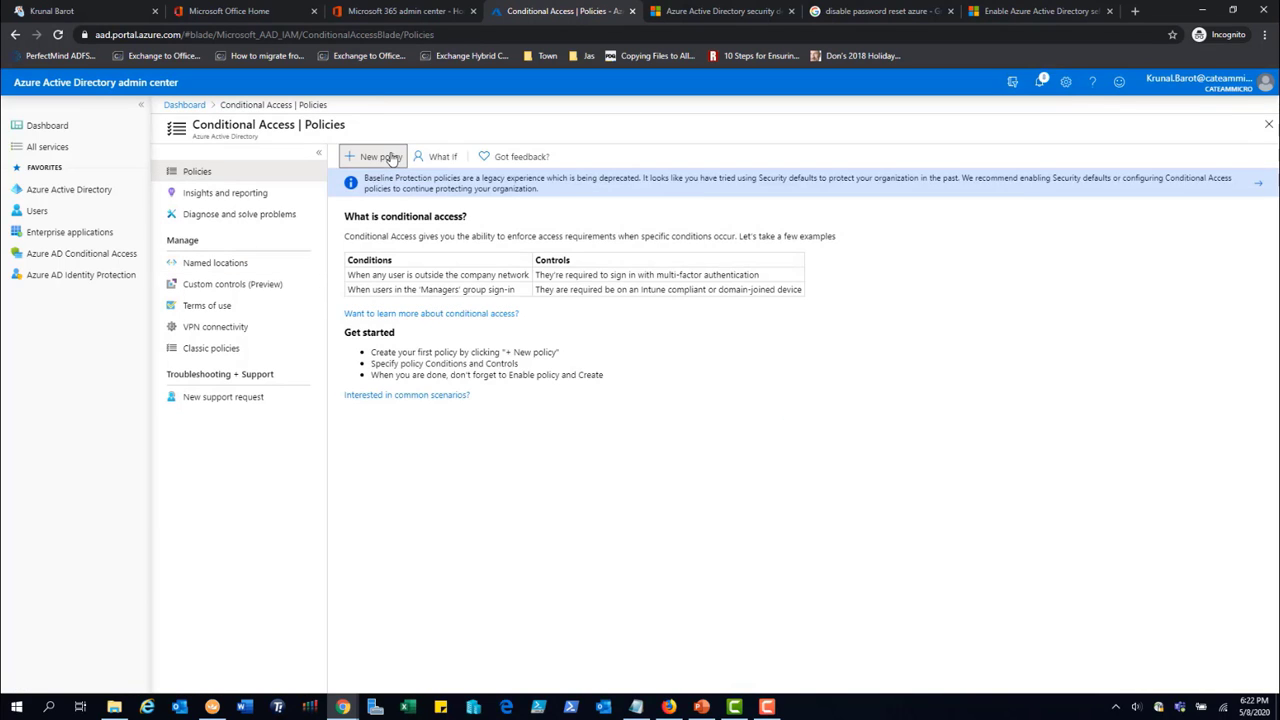
left_click(380, 157)
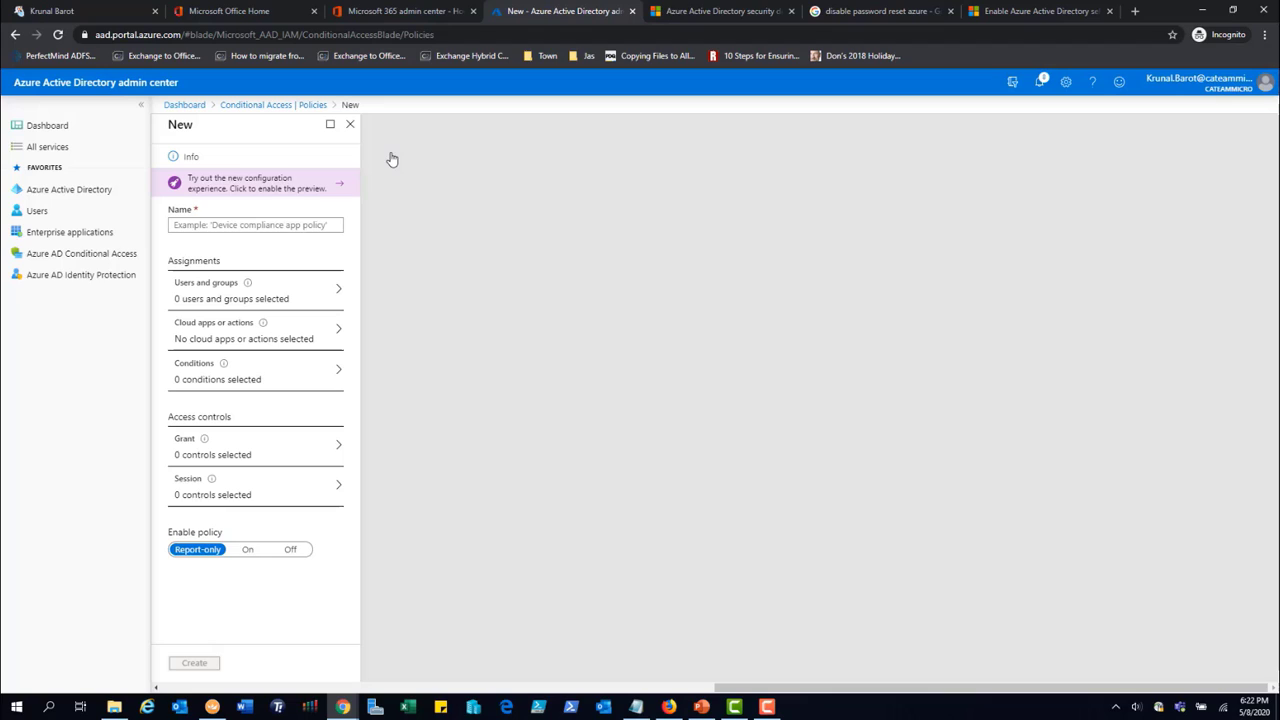
left_click(260, 228)
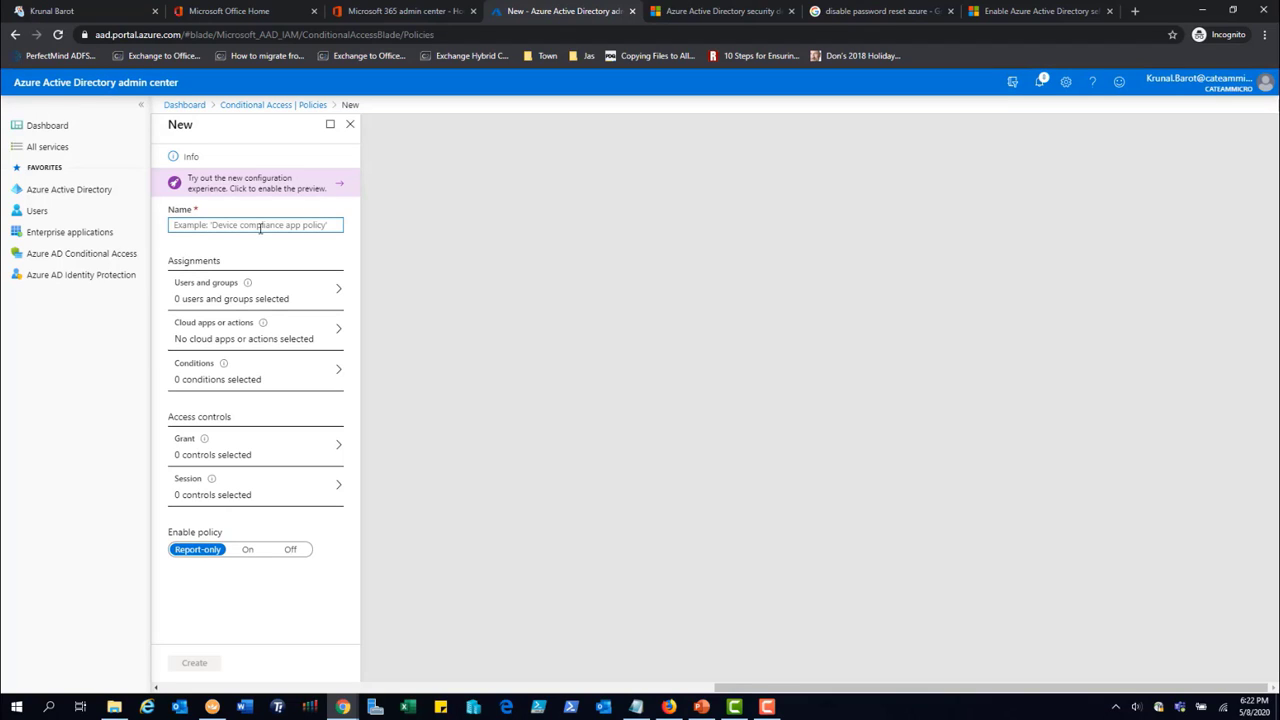
type("Security info using")
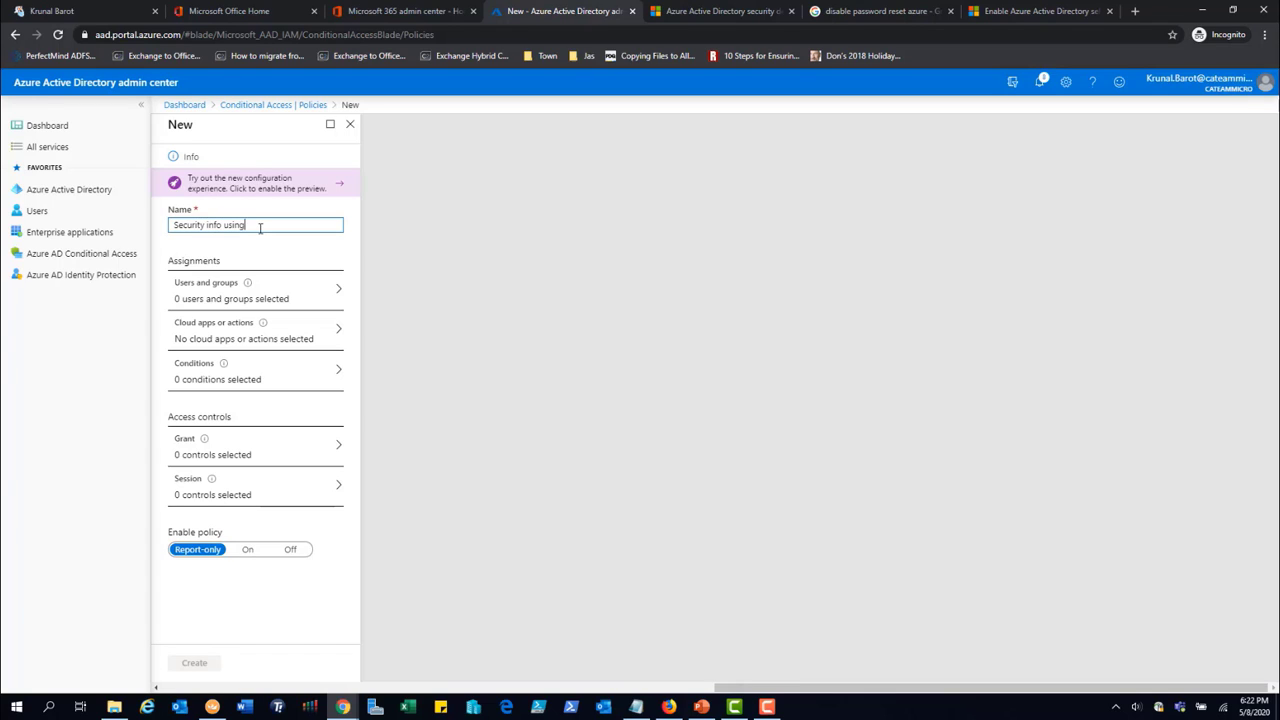
type(" known")
type(" netwrok")
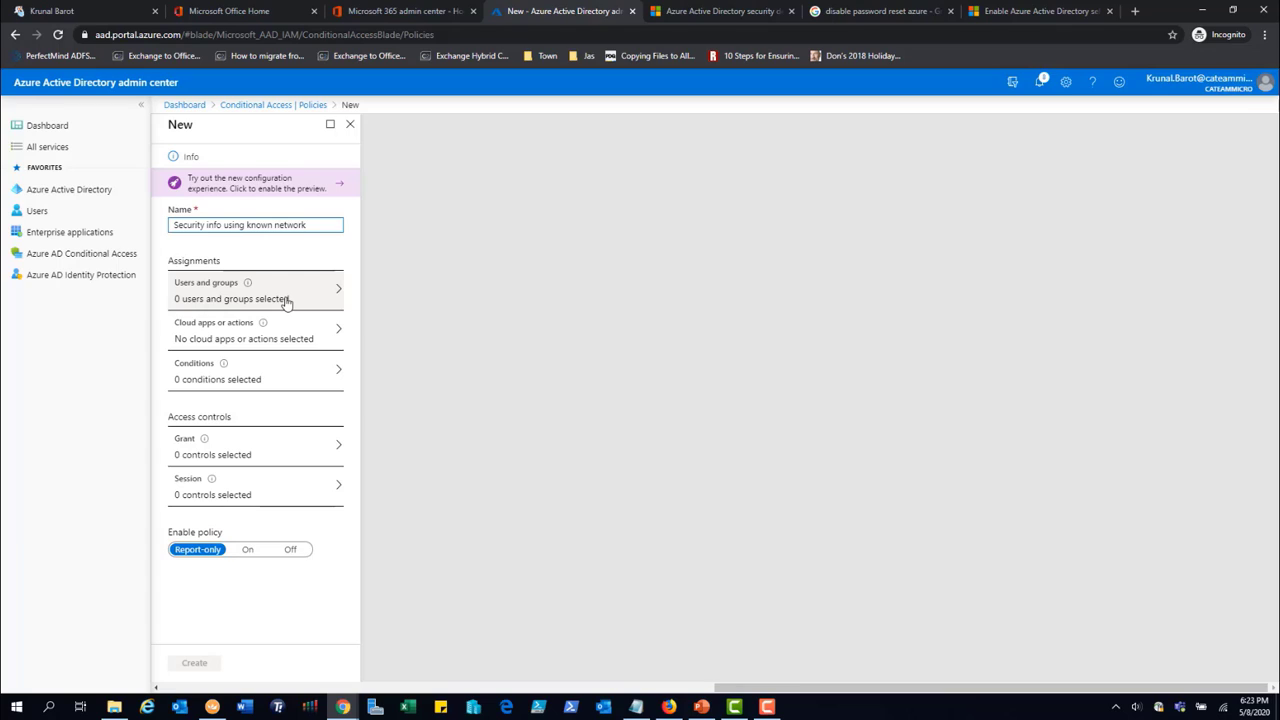
key("BackSpace")
key("BackSpace")
key("BackSpace")
type("ork")
- Assign the policy to all users and exclude the administrator's own user account
left_click(286, 302)
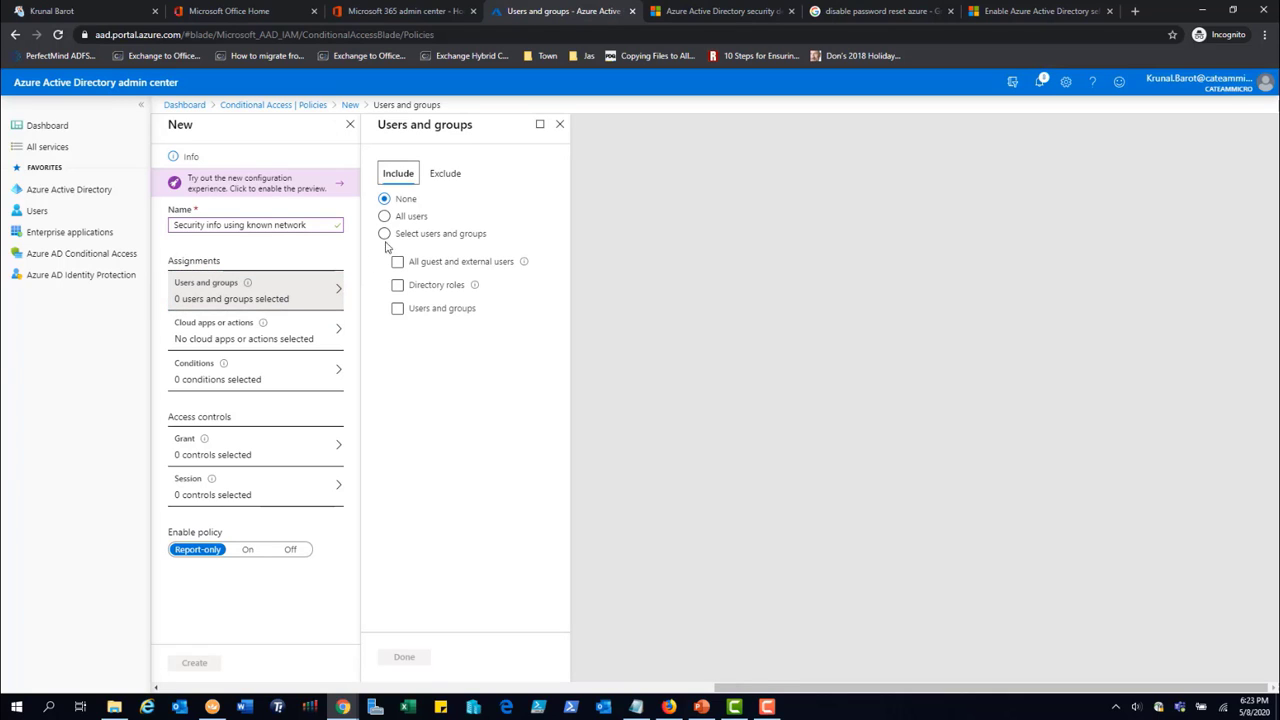
left_click(384, 216)
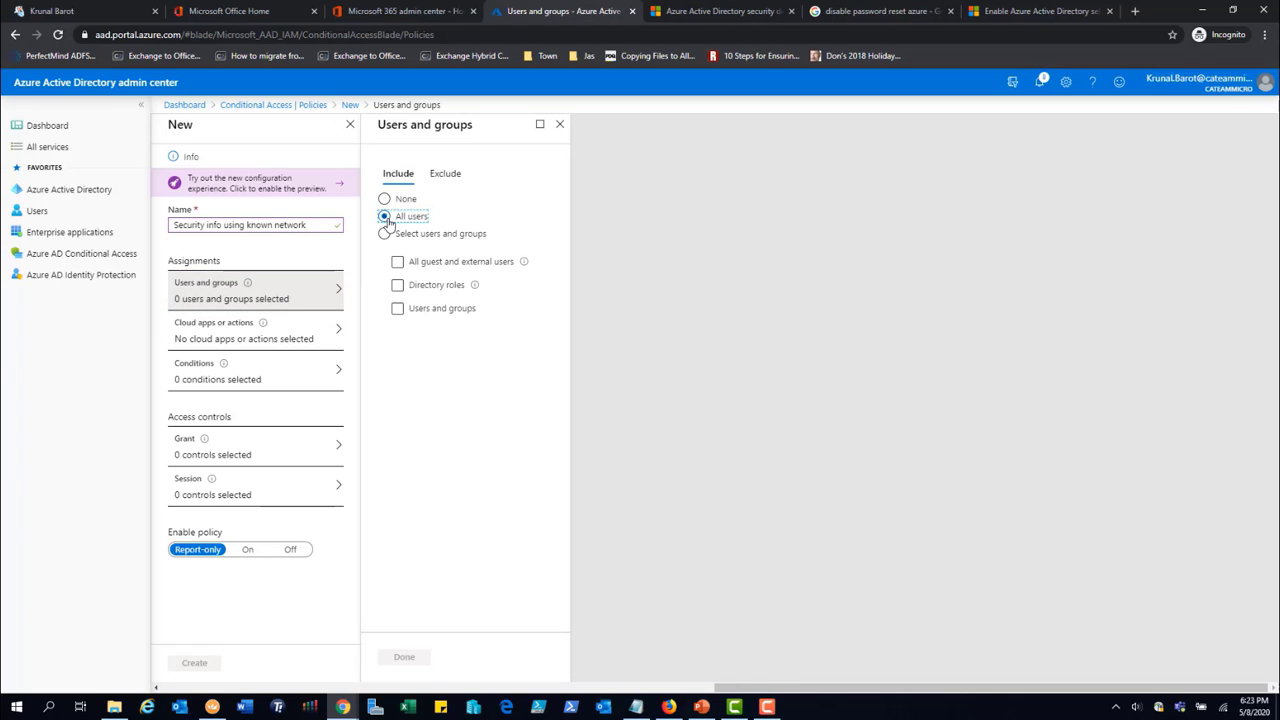
left_click(446, 173)
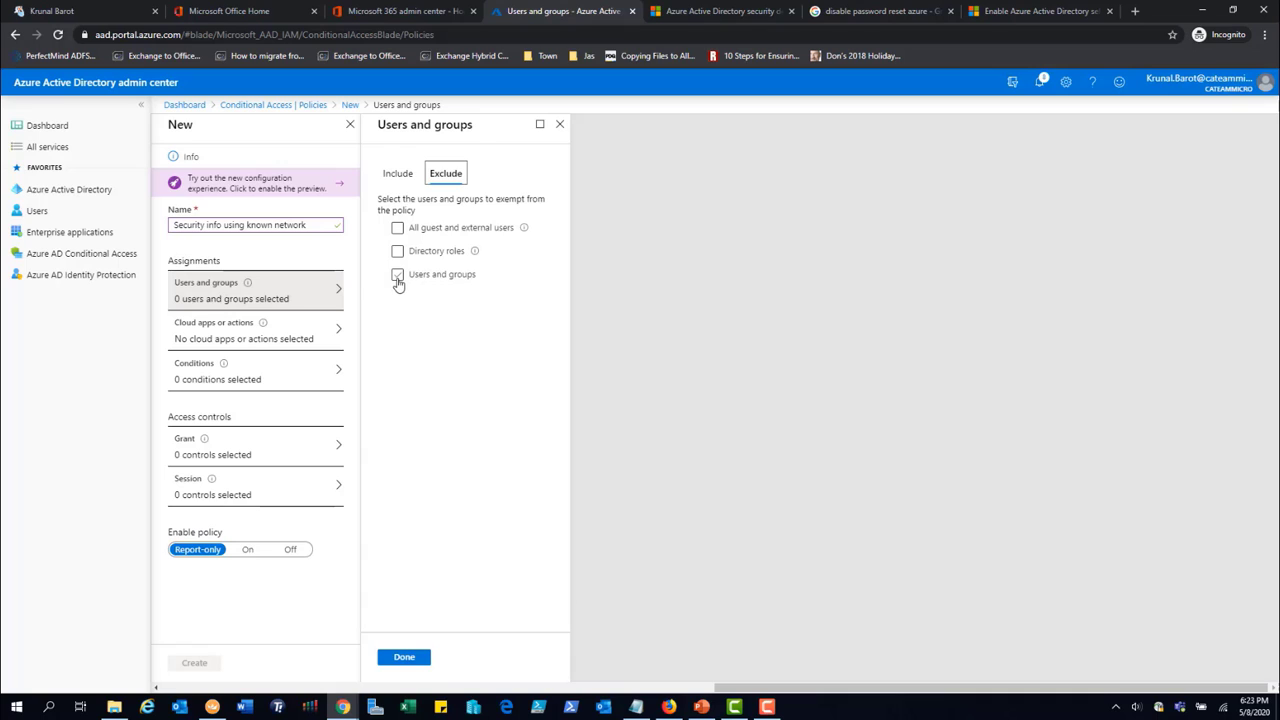
left_click(398, 278)
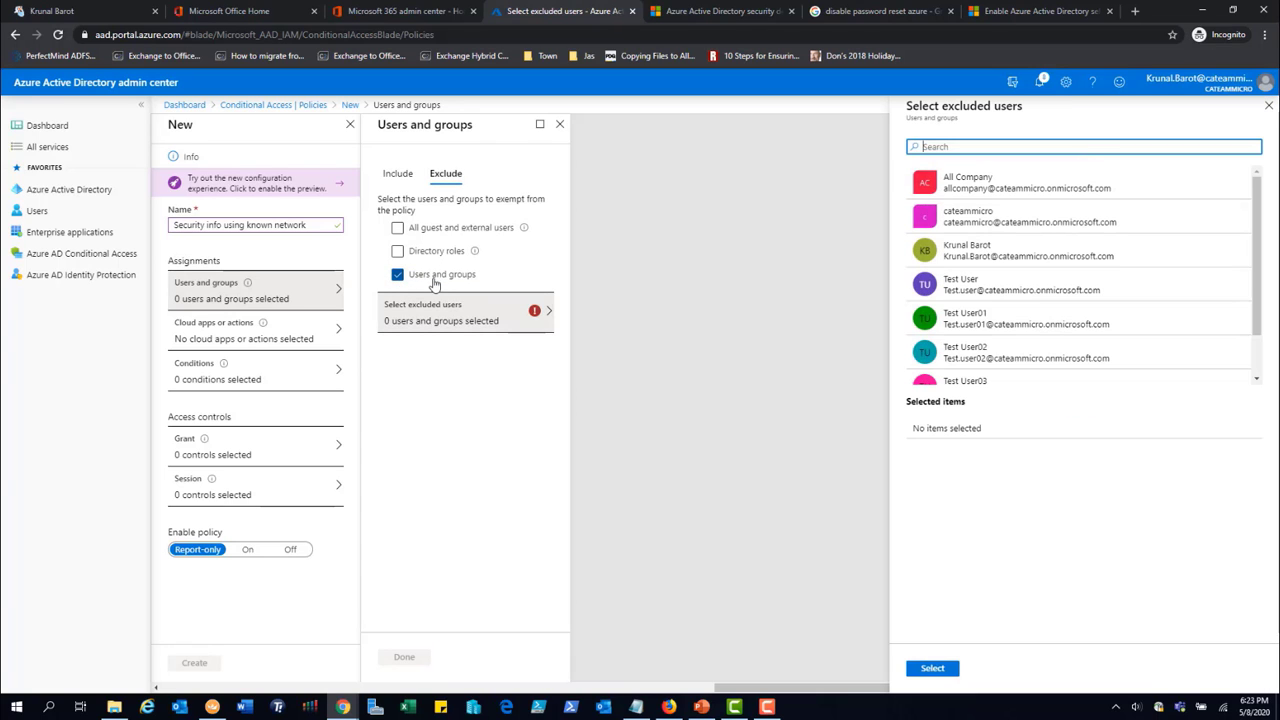
left_click(968, 255)
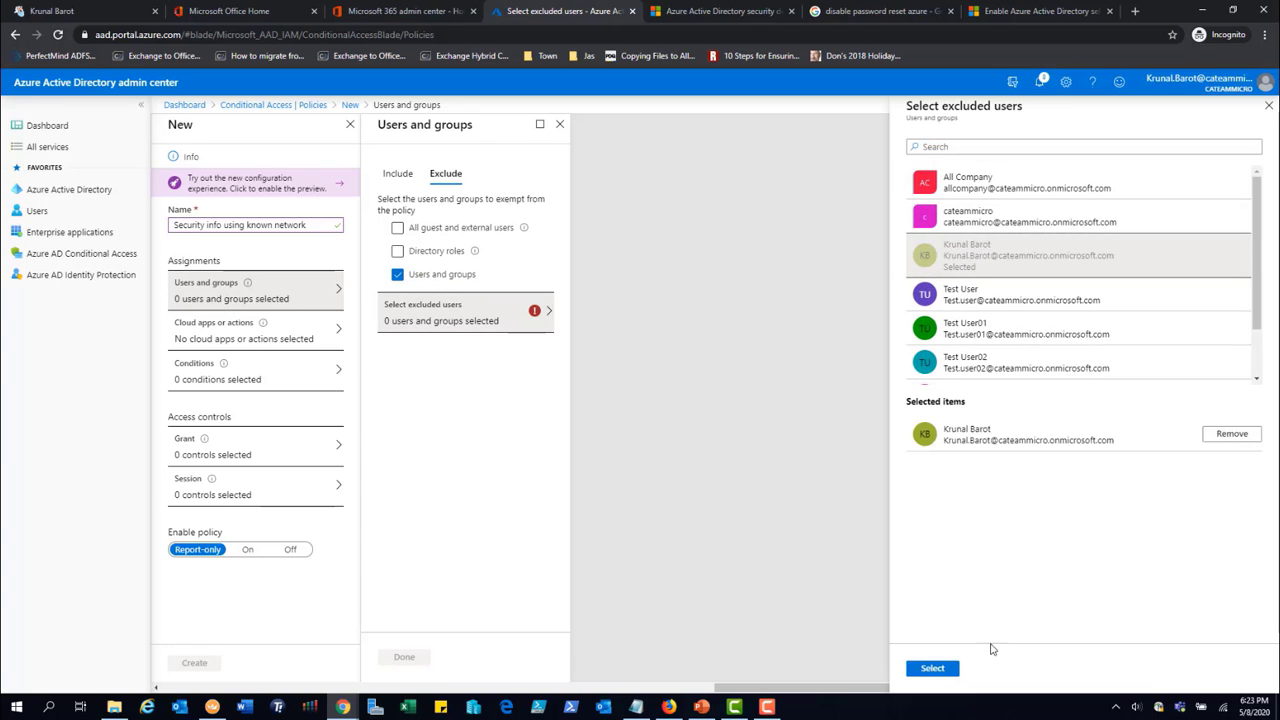
left_click(932, 669)
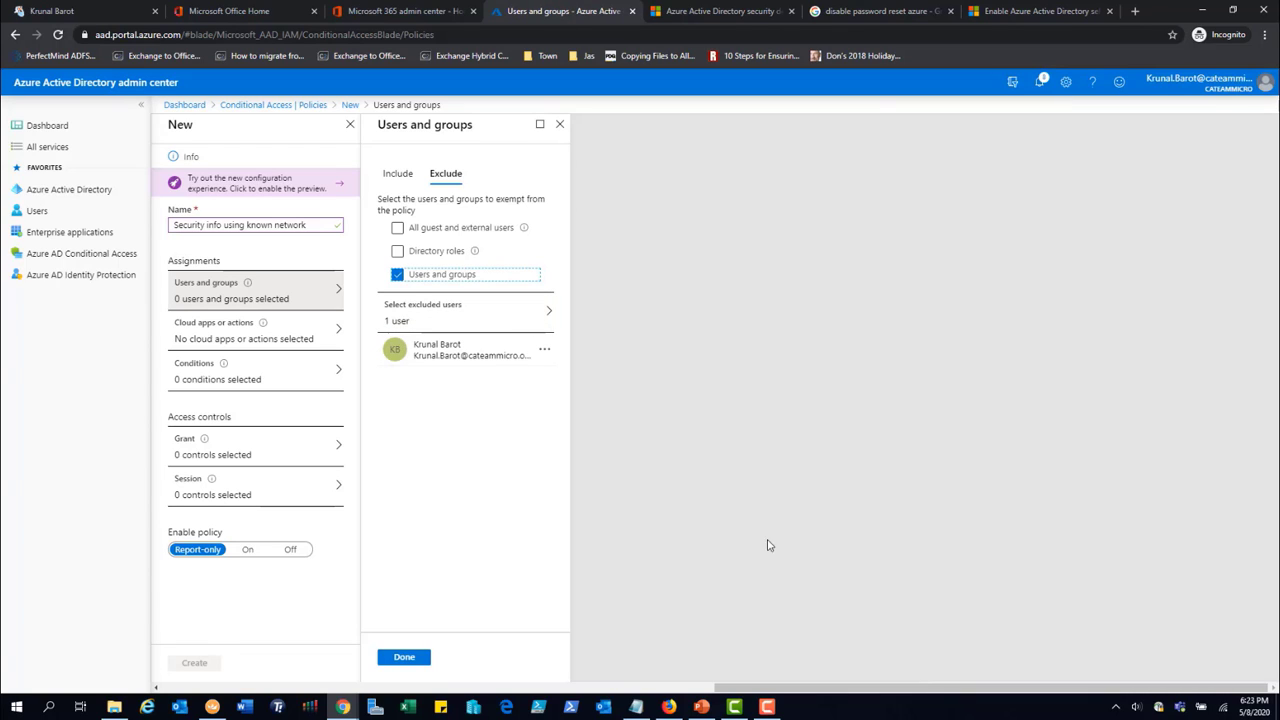
left_click(404, 660)
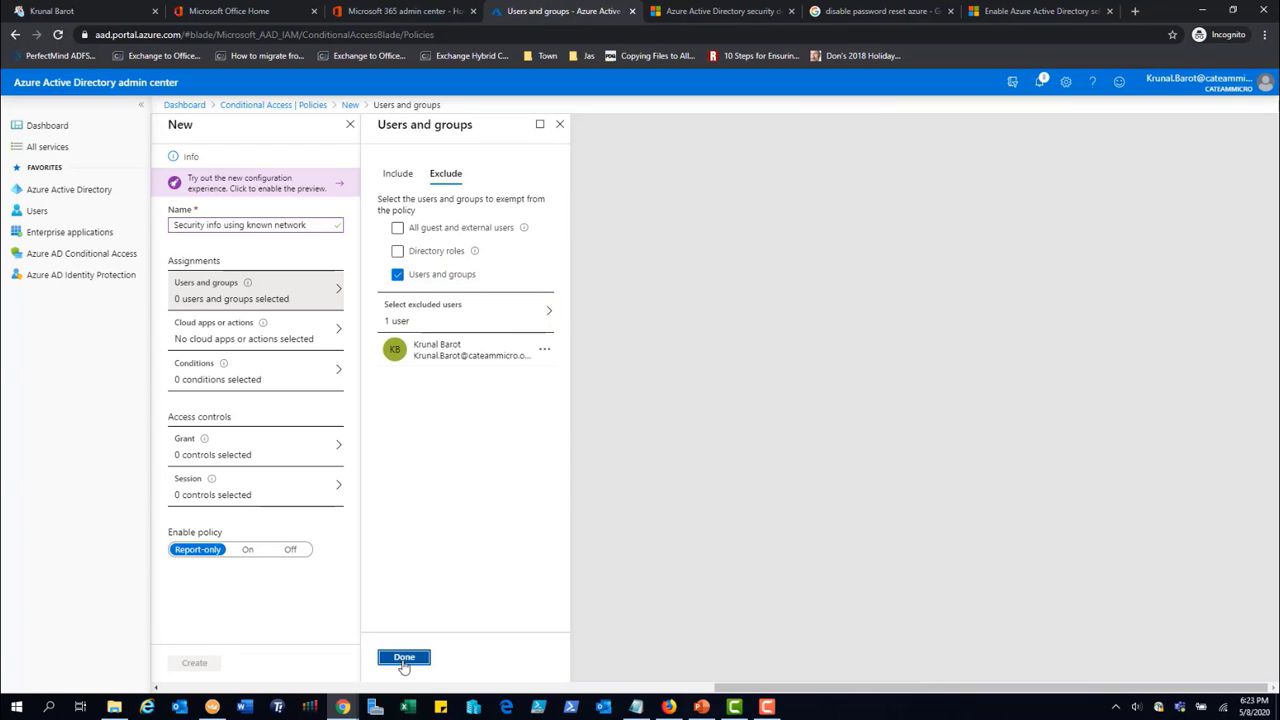
- Apply the policy to the user action Register security information
left_click(293, 337)
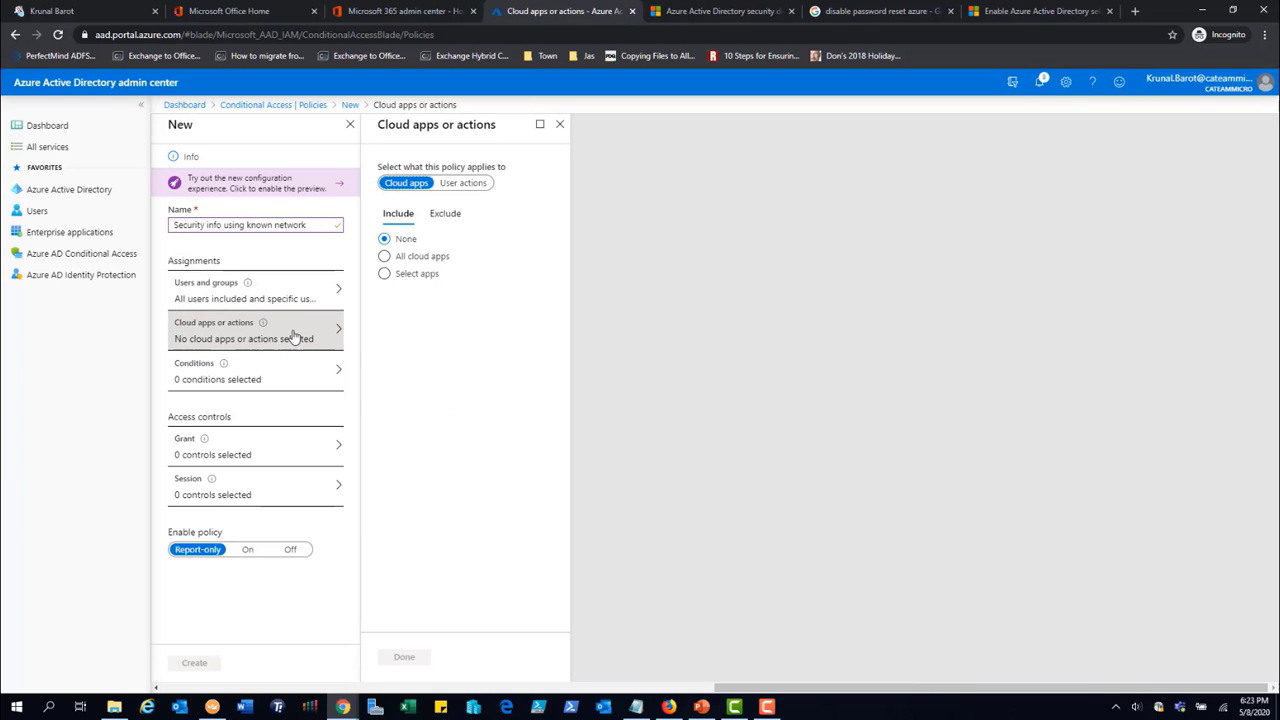
left_click(462, 186)
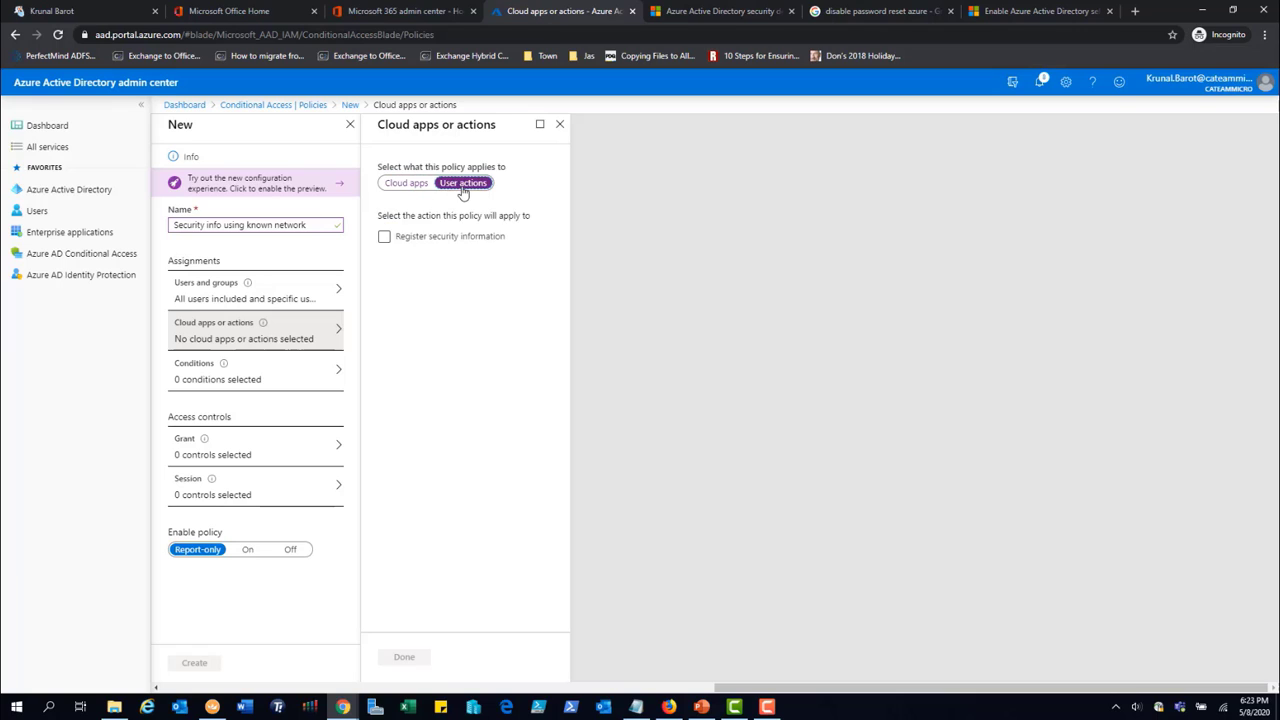
left_click(385, 237)
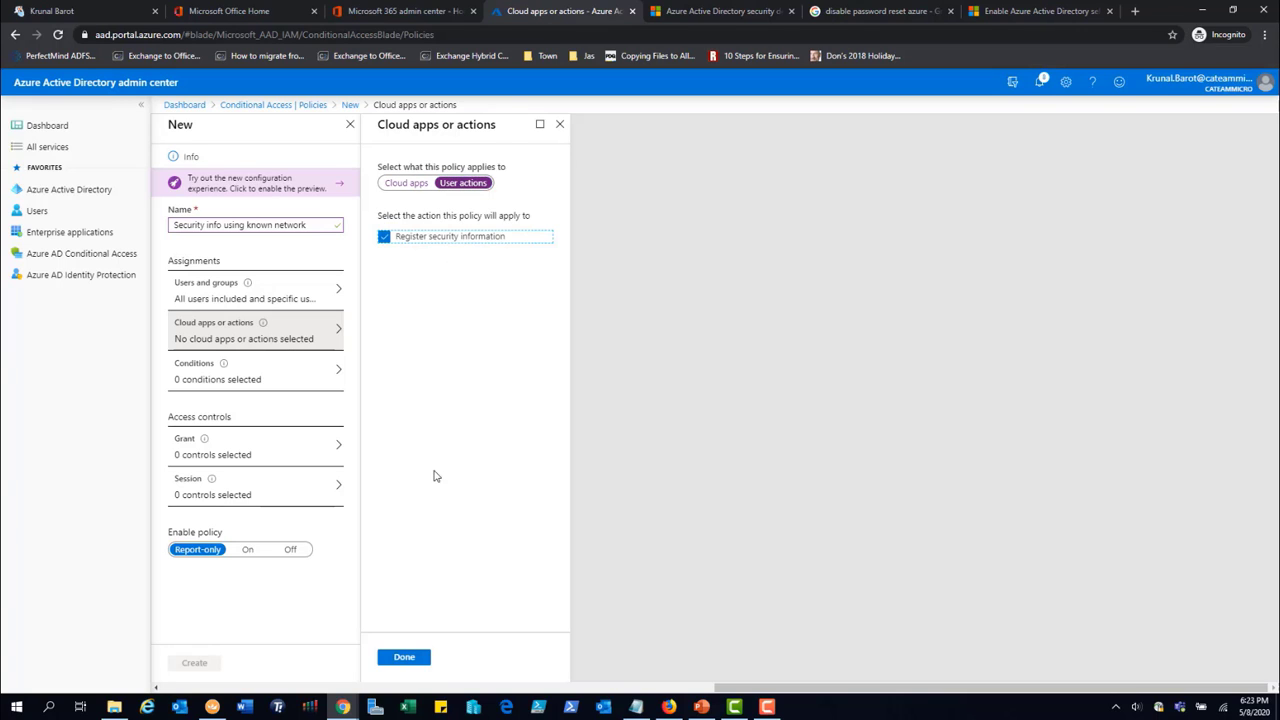
left_click(404, 657)
- Configure the policy's location condition to include any location and exclude all trusted locations
left_click(275, 377)
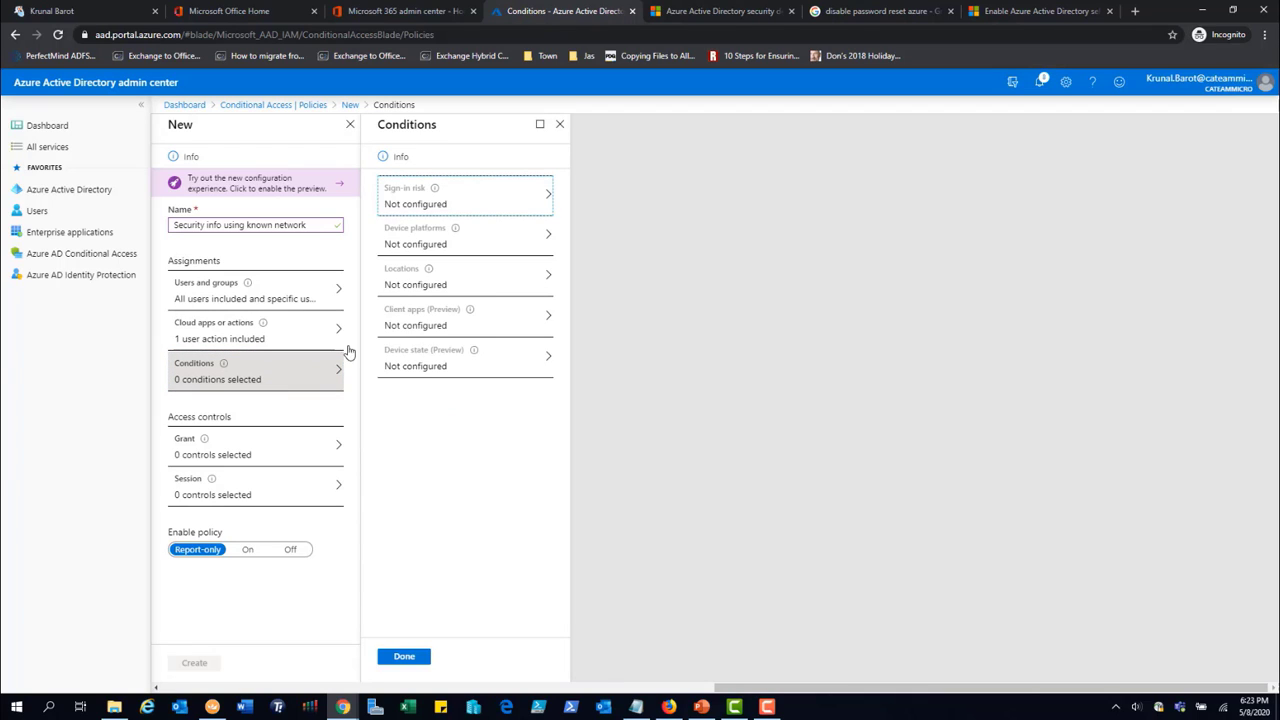
left_click(487, 286)
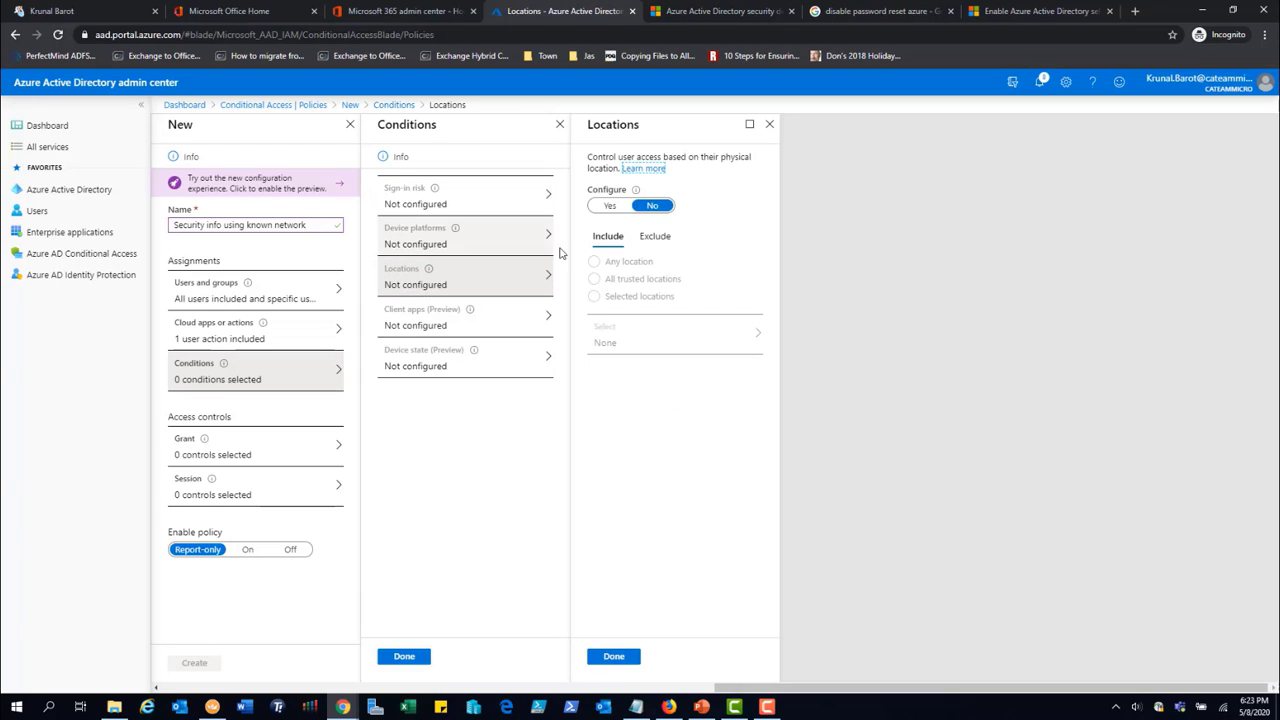
left_click(610, 206)
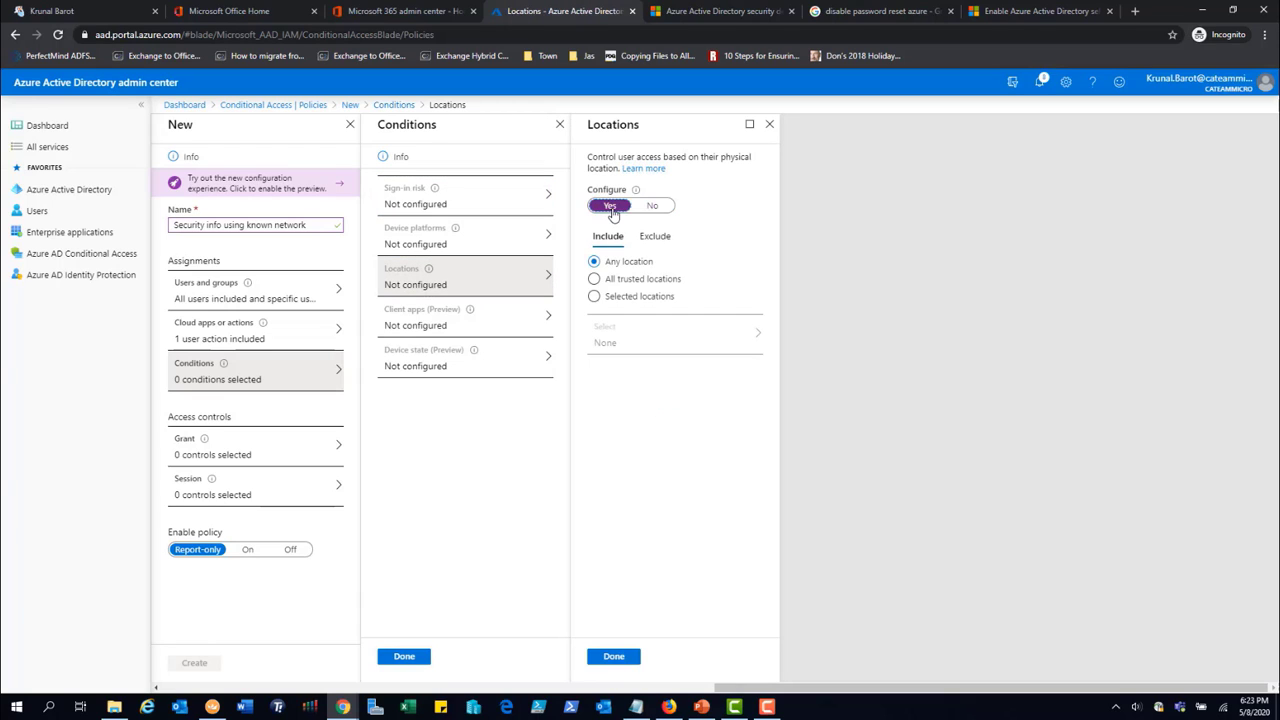
left_click(657, 237)
left_click(595, 280)
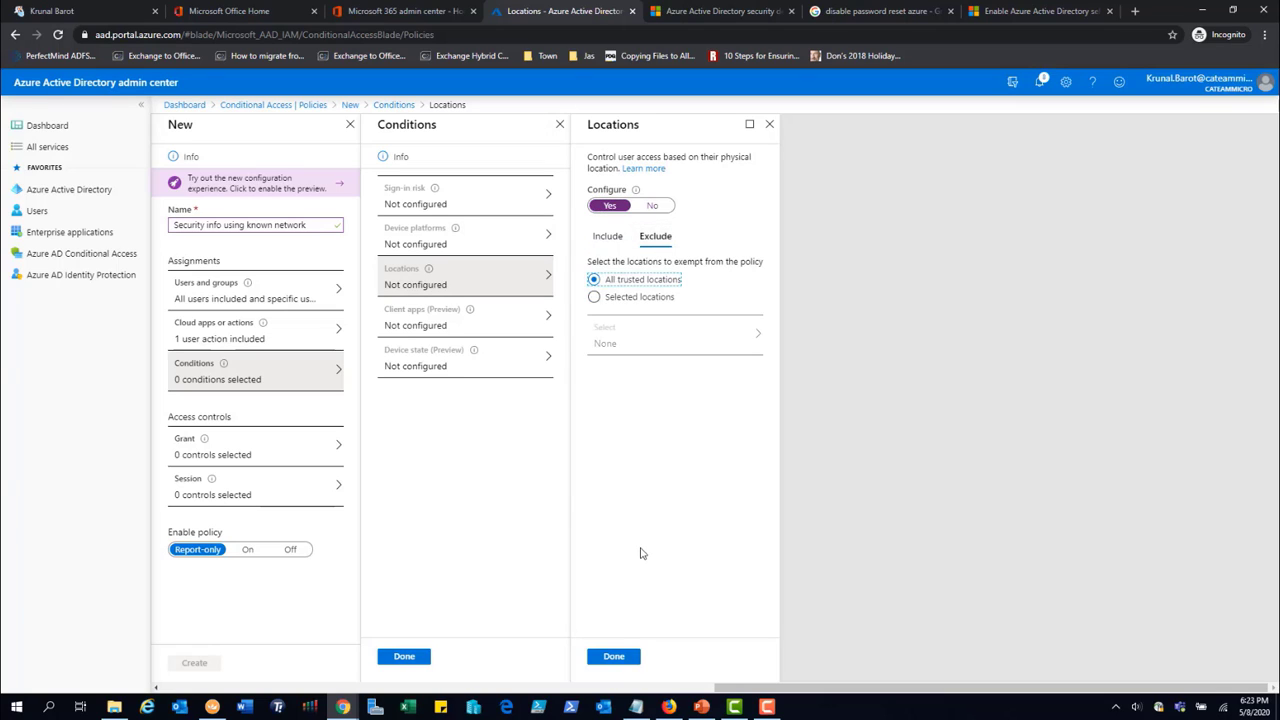
left_click(617, 659)
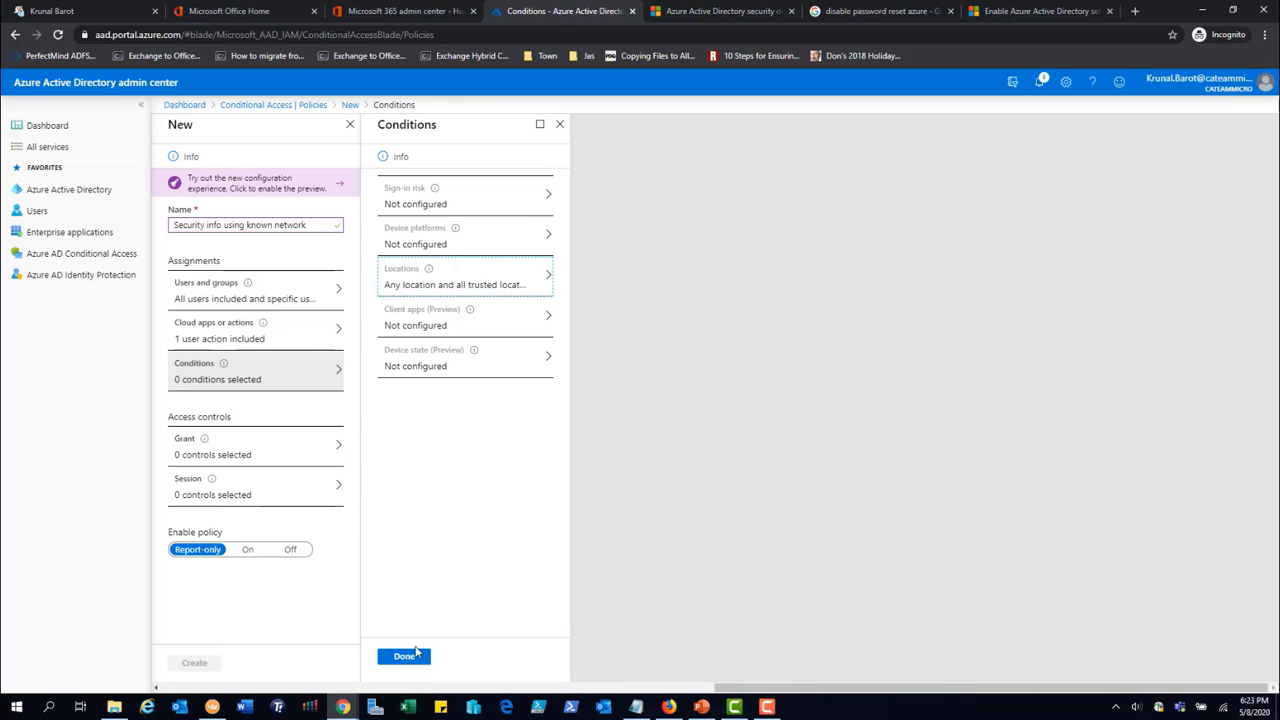
left_click(415, 656)
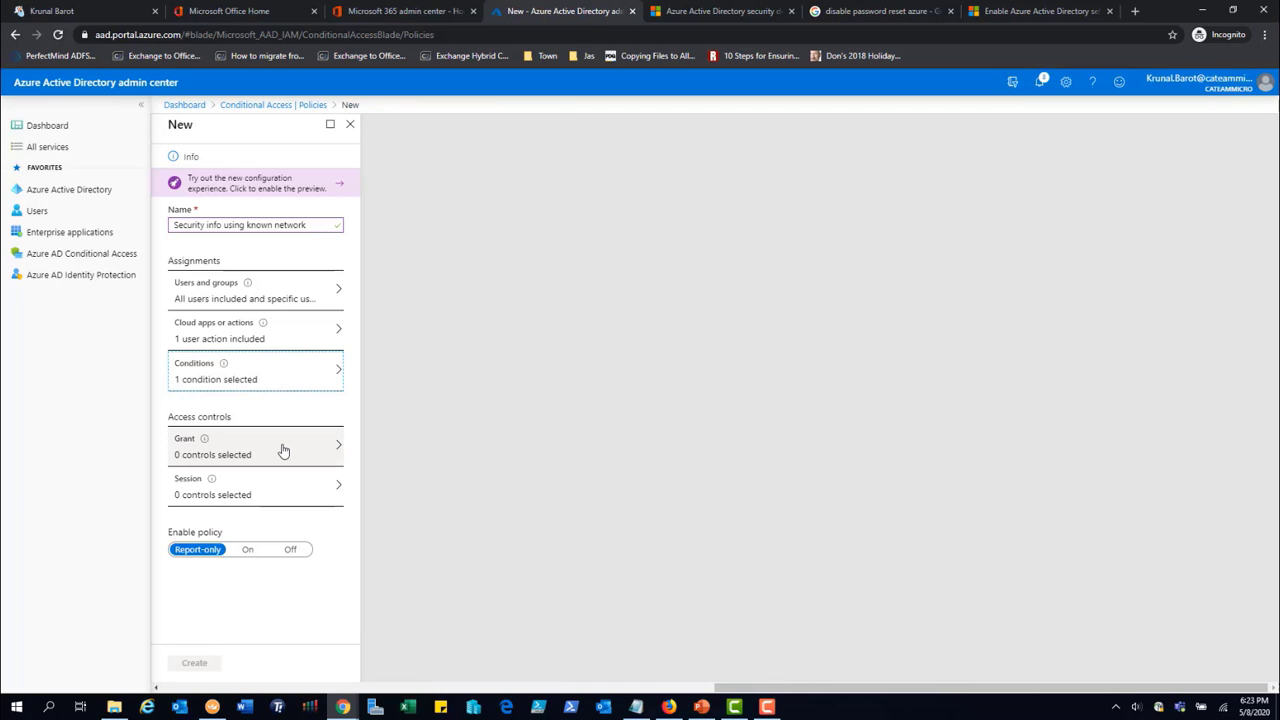
- Set the policy's grant control to Block access
left_click(283, 451)
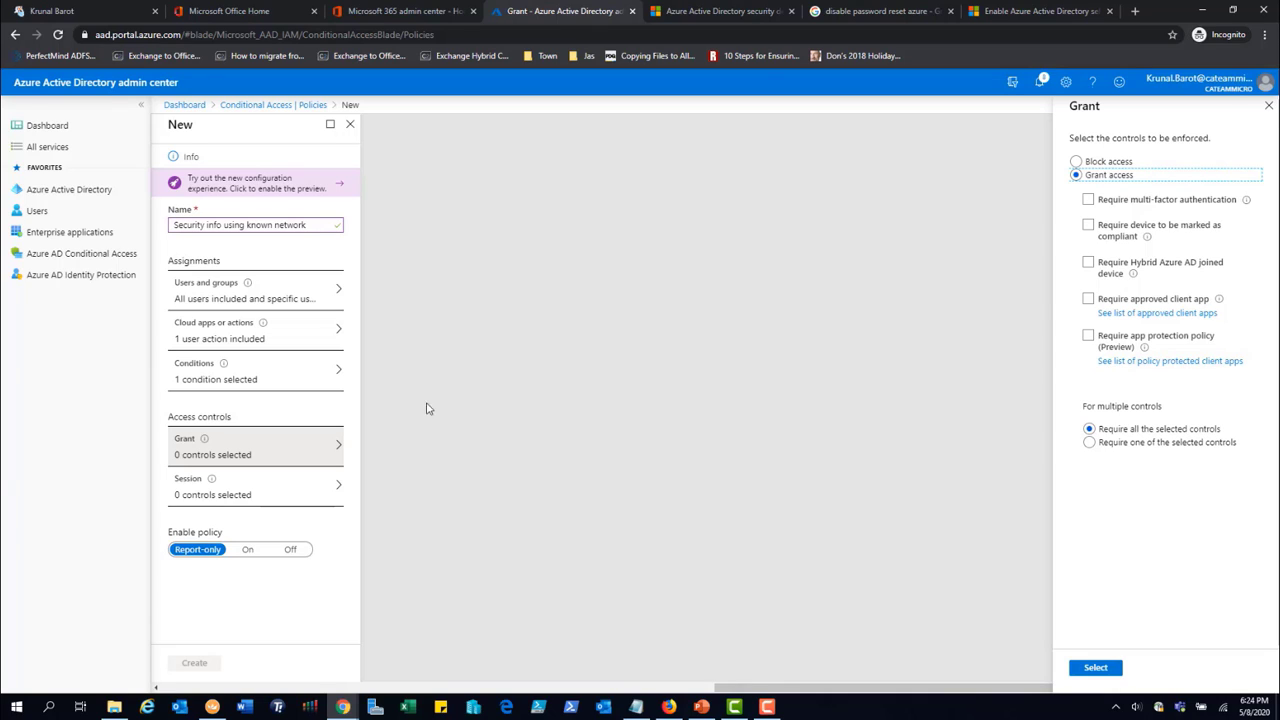
left_click(1075, 162)
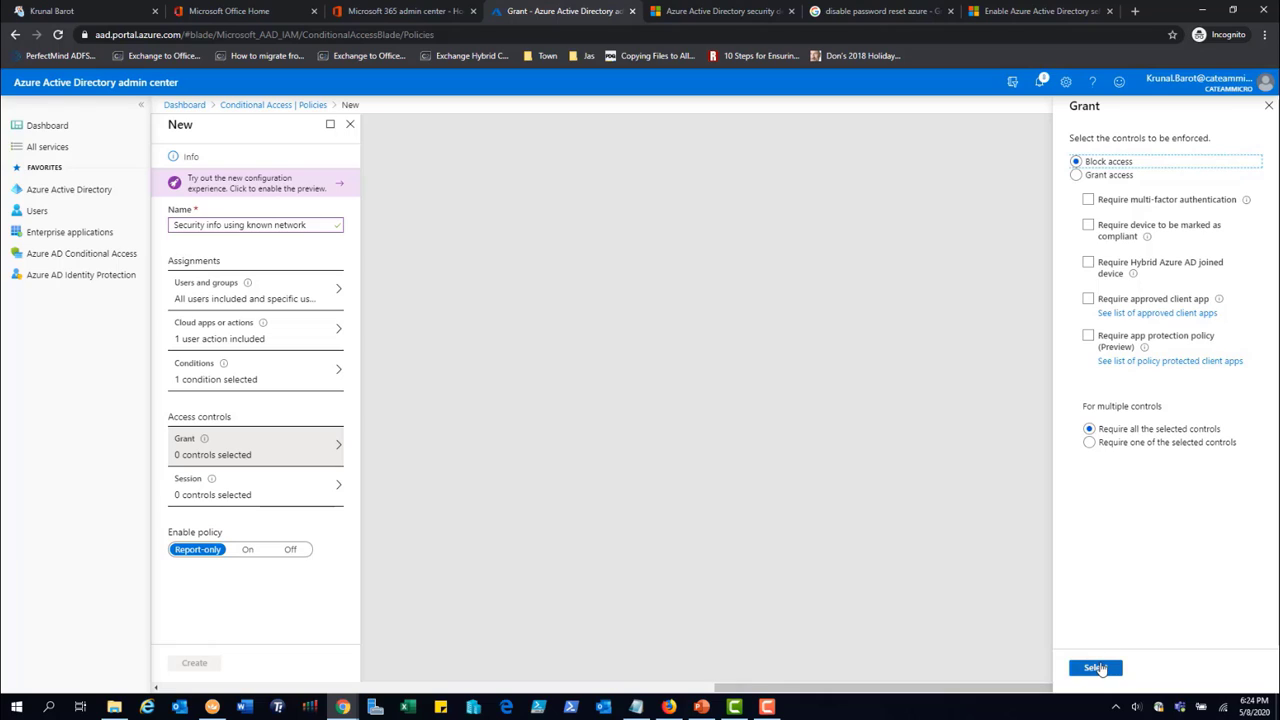
left_click(1097, 668)
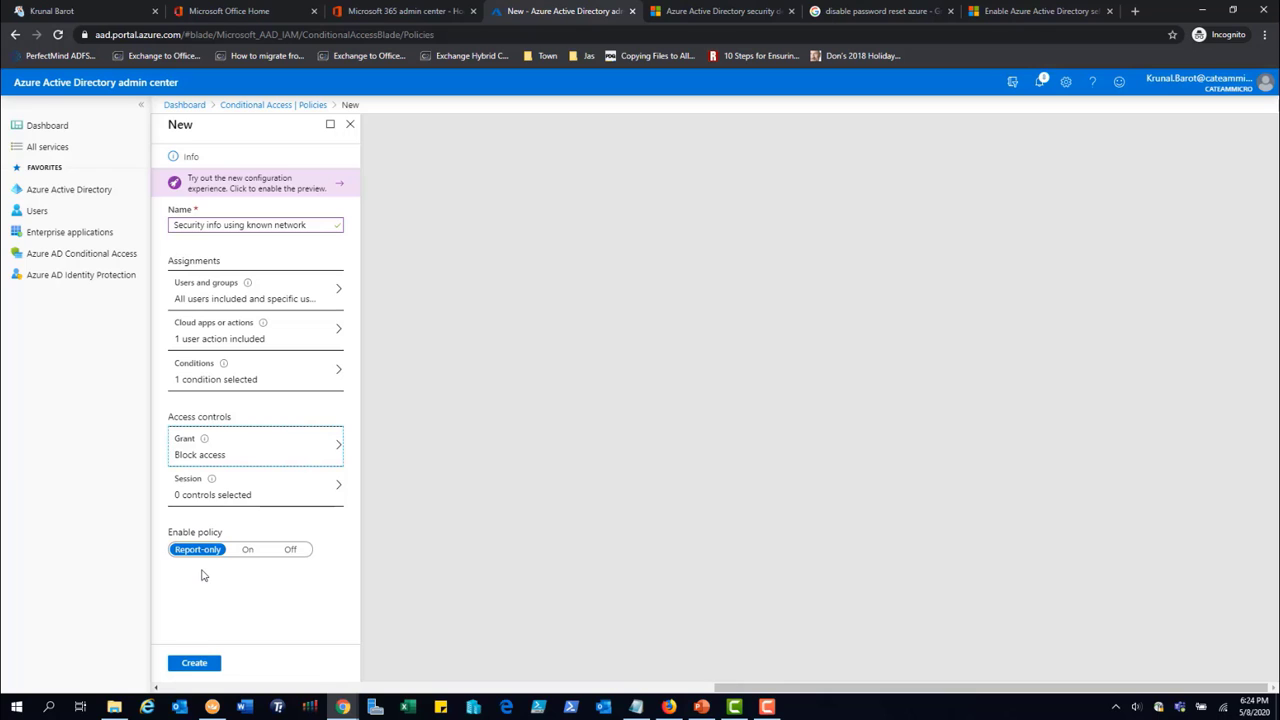
- Set Enable policy to On and create the policy
left_click(246, 551)
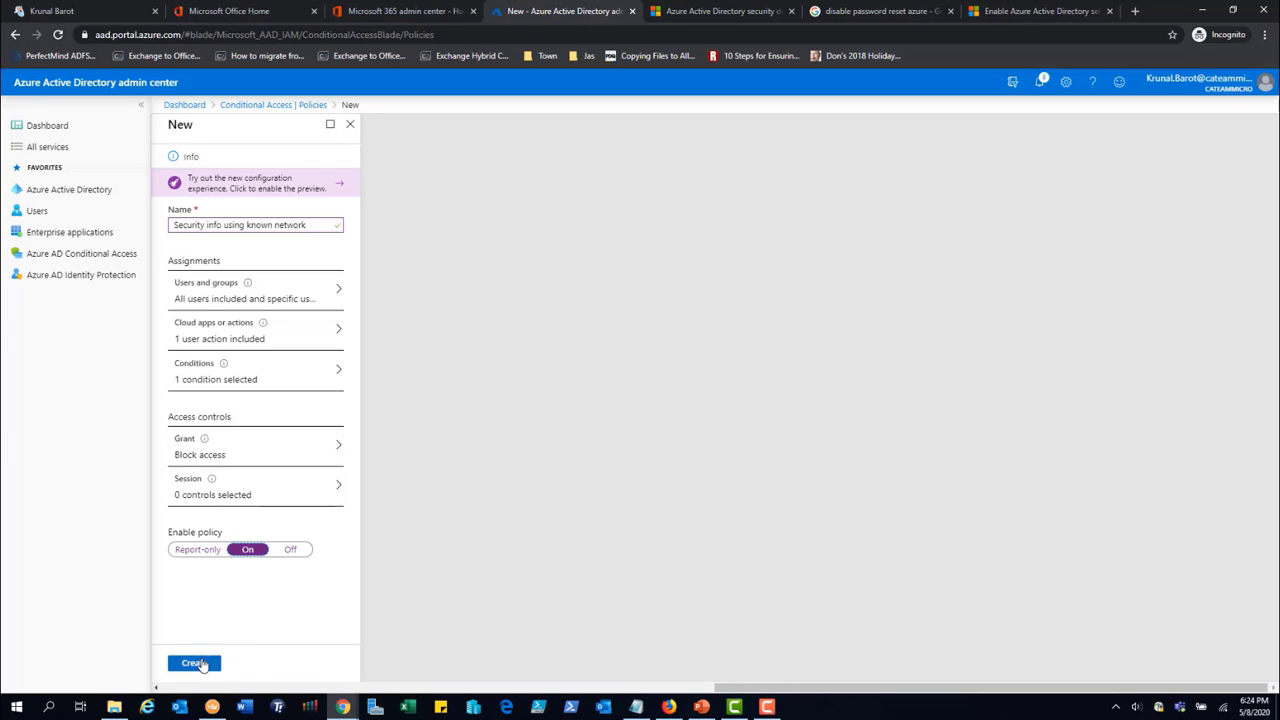
left_click(197, 663)
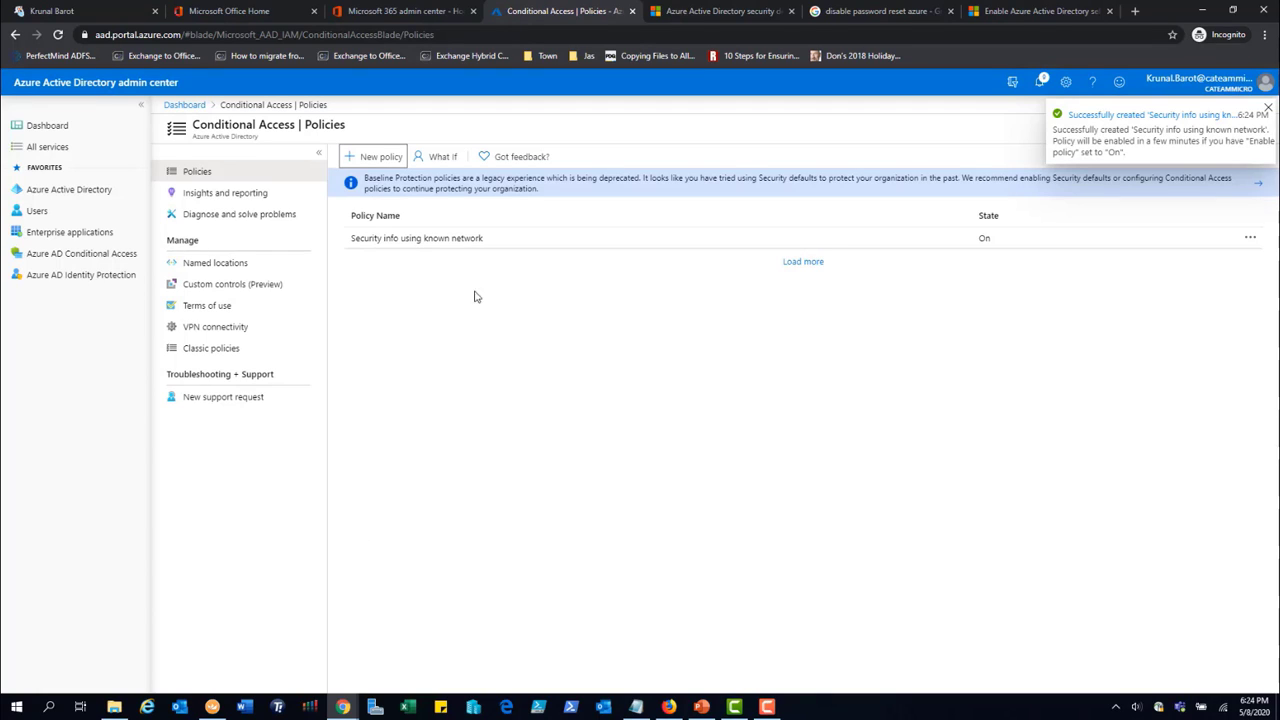
left_click(476, 246)
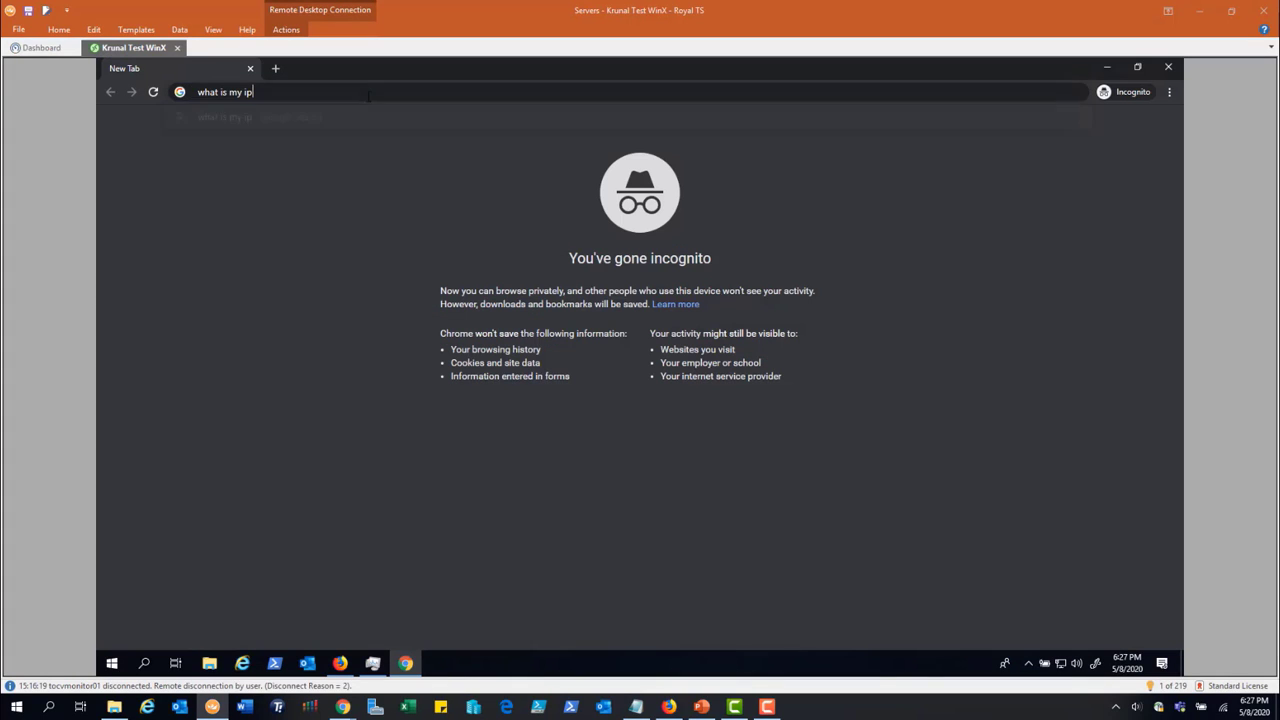
- In the Royal TS remote desktop's incognito browser, search the web for "what is my ip"
key("Return")
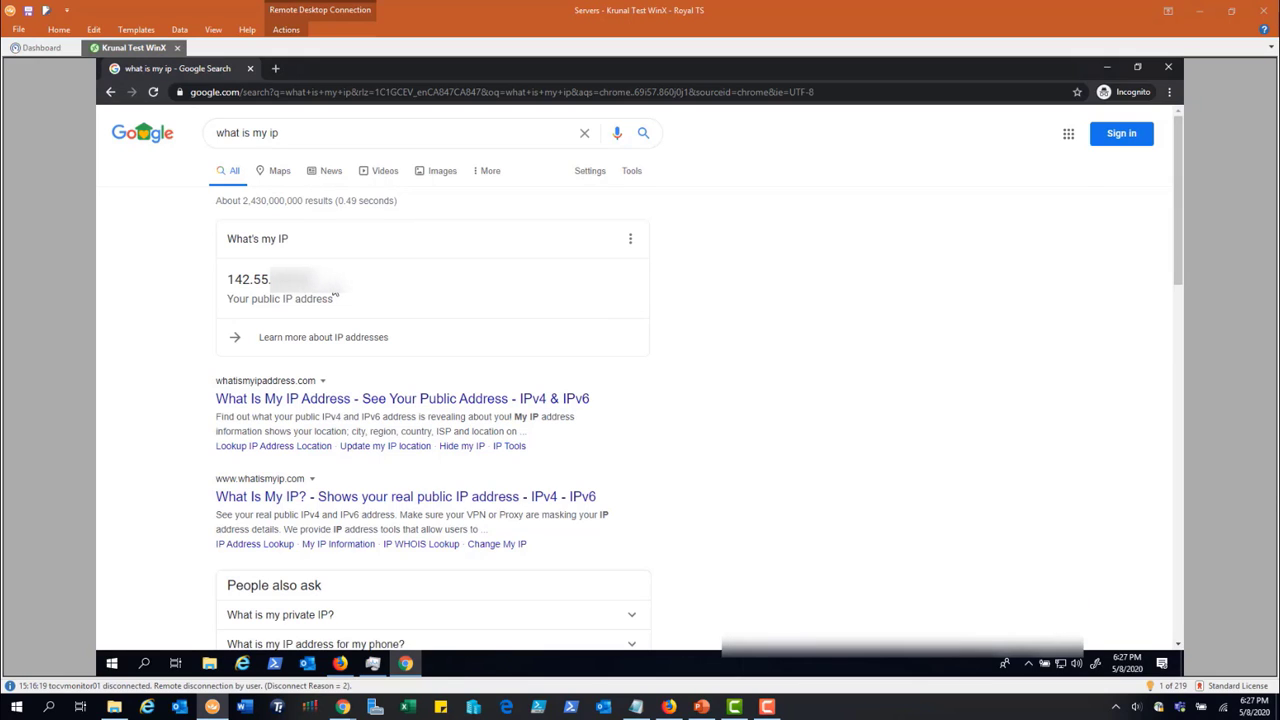
left_click(274, 69)
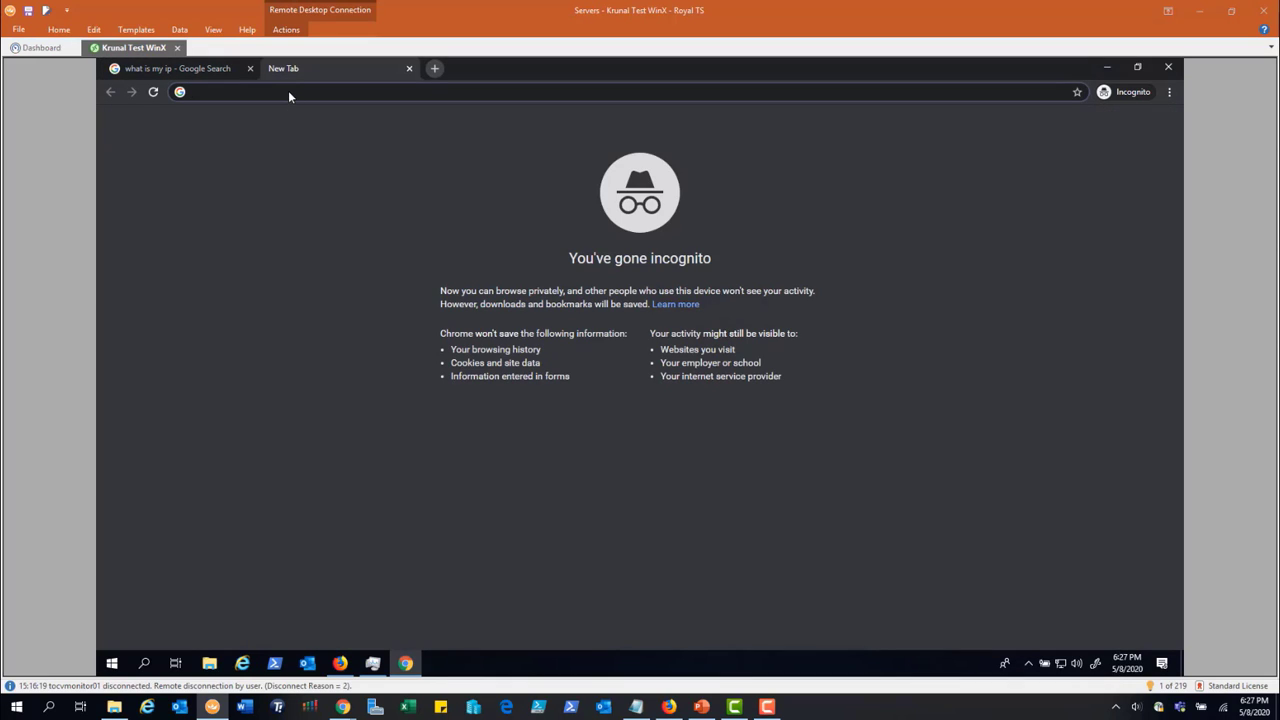
type("https://aka.ms/setupsecurityinfo")
key("Return")
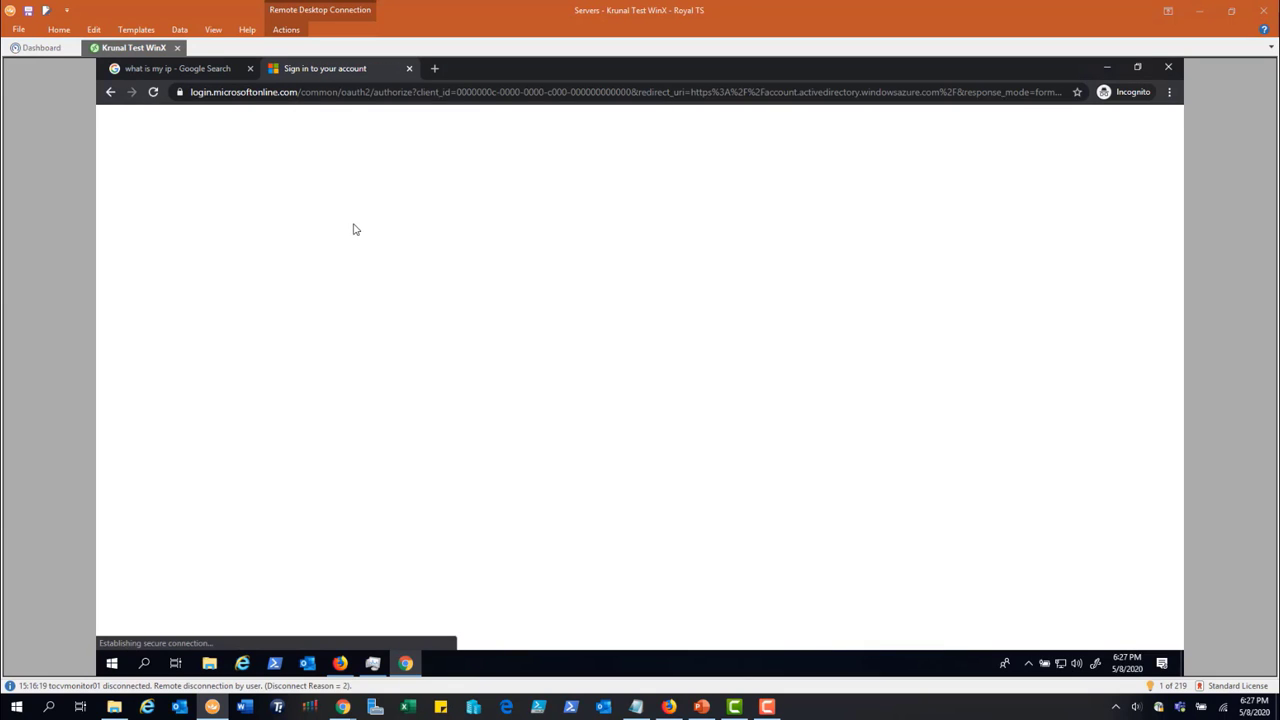
- Sign in with the test user's e-mail and account password, and decline to stay signed in
key("ctrl+v")
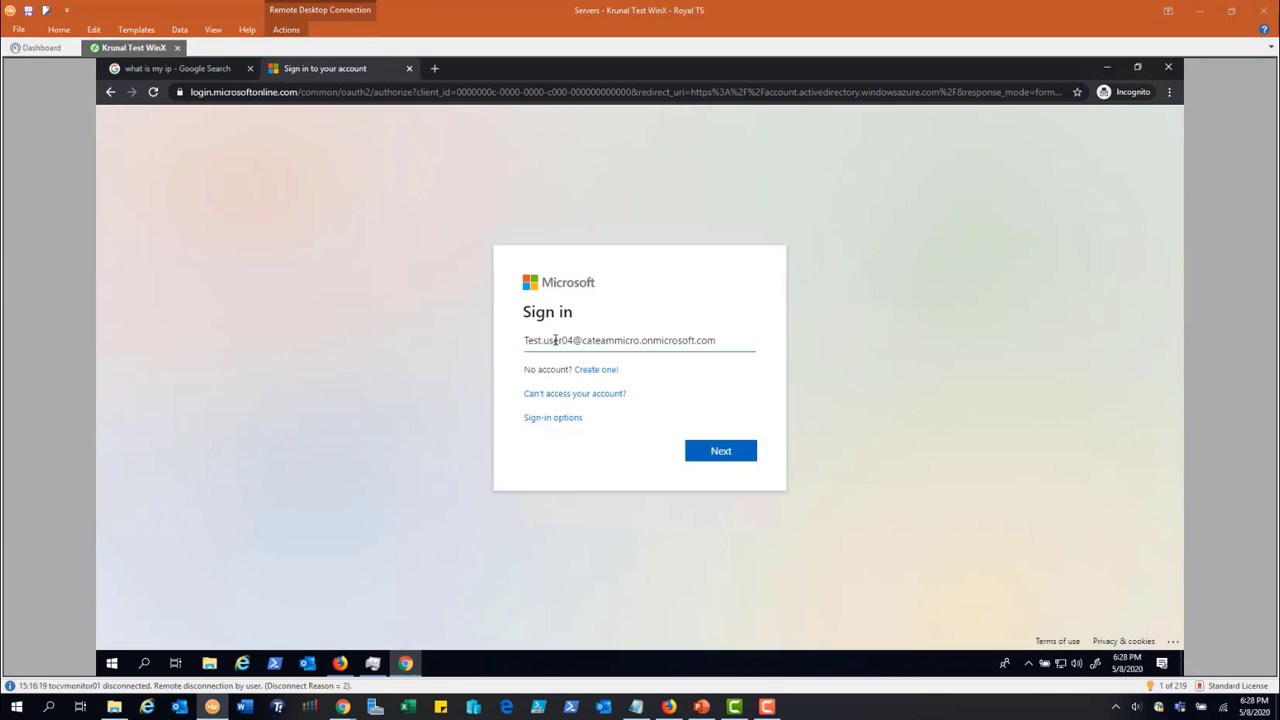
left_click(723, 452)
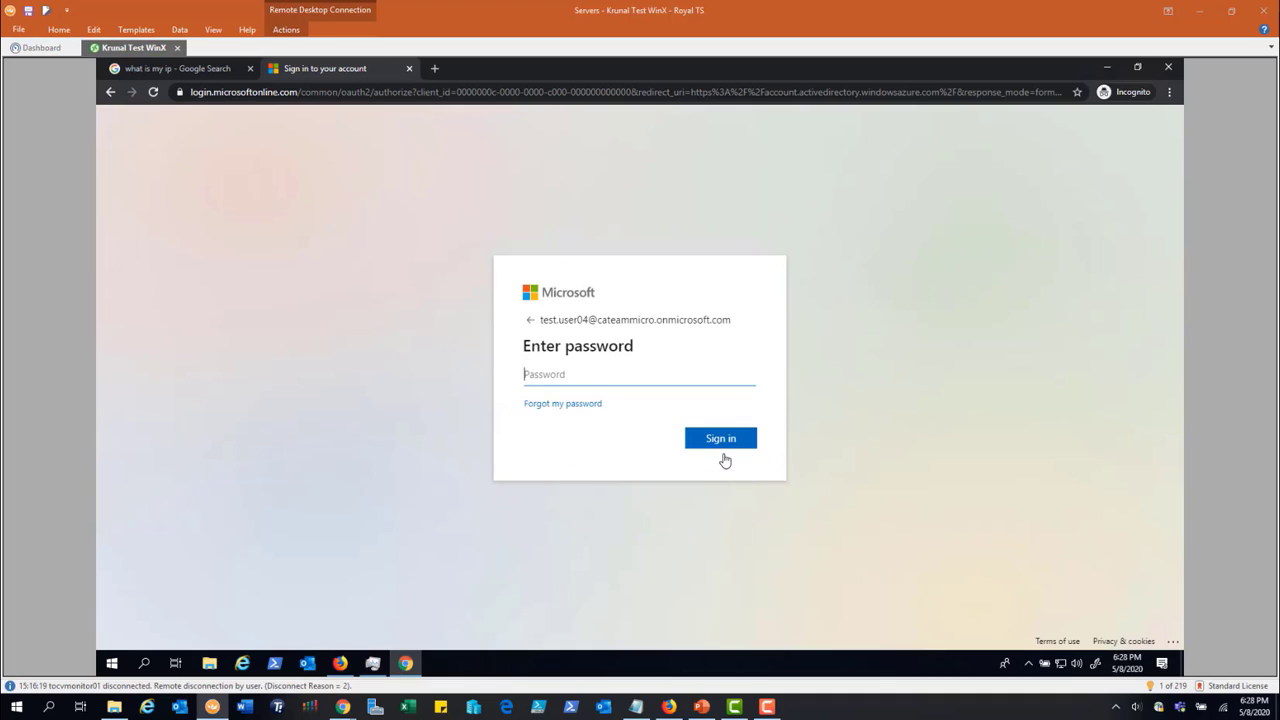
type("****")
left_click(723, 443)
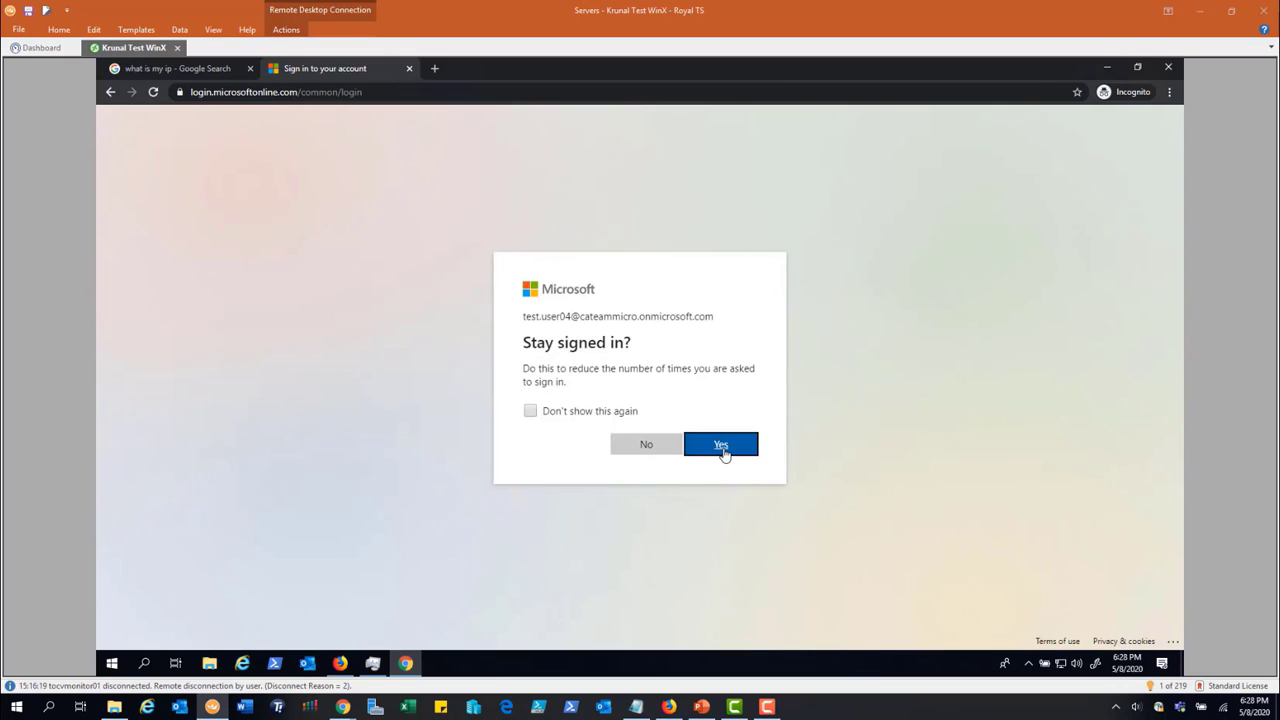
left_click(643, 445)
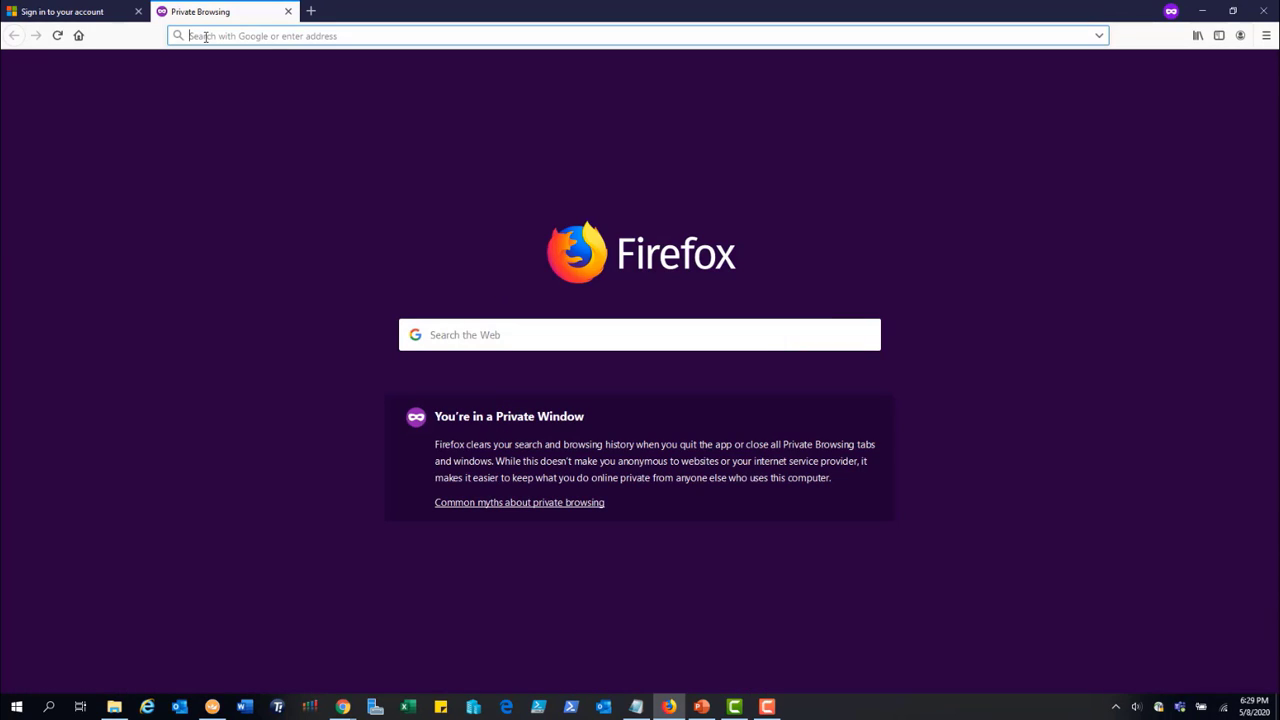
- In the local Firefox private window, search the web for "what is my ip"
type("what is my ip")
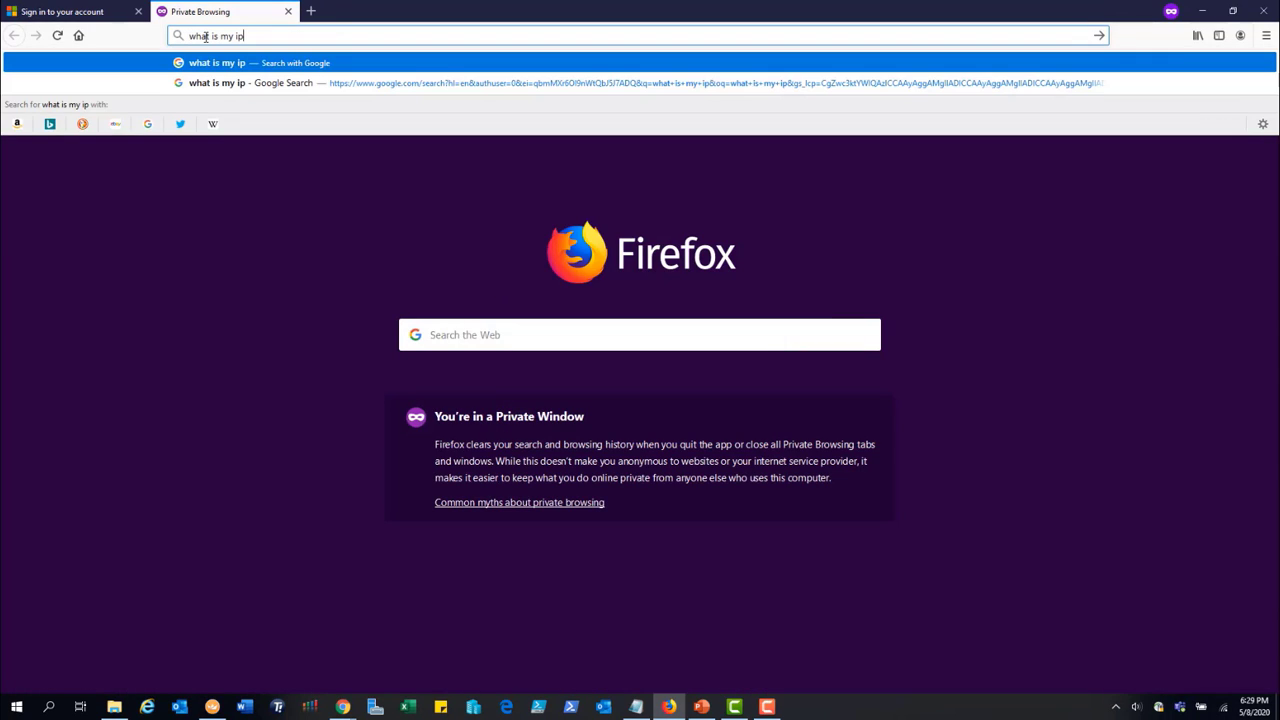
key("Return")
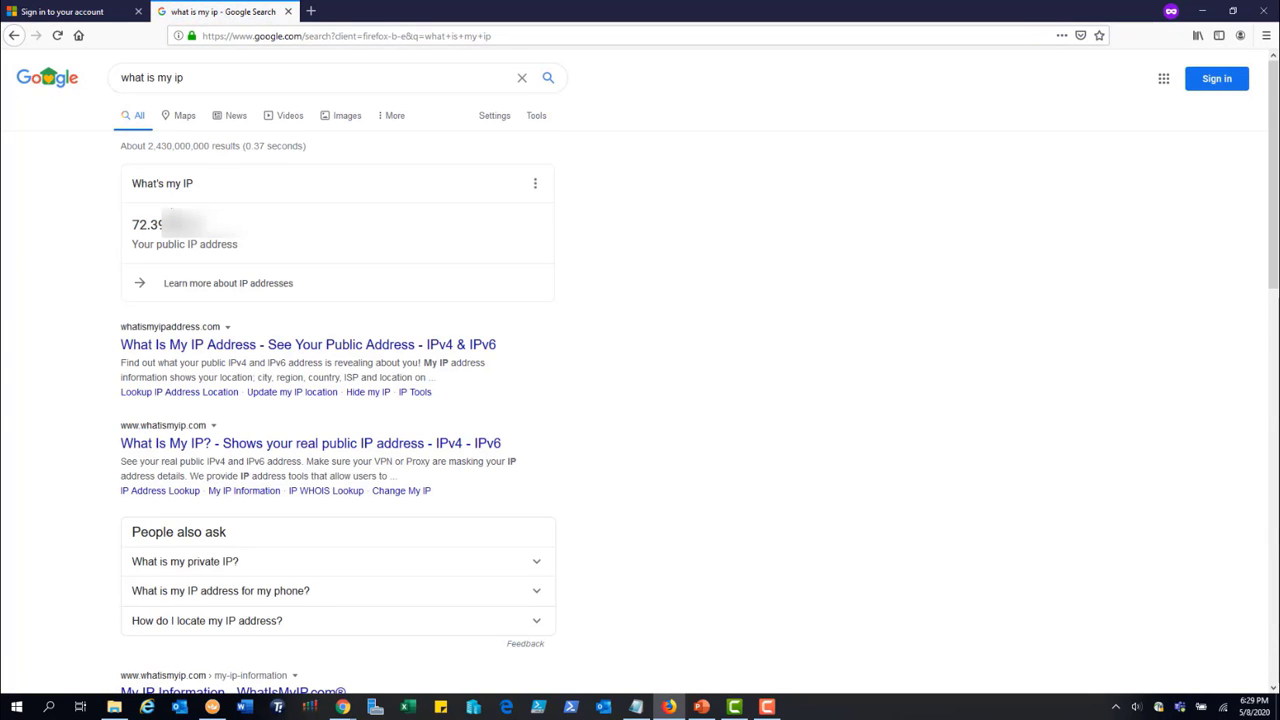
- Sign in on the Microsoft page with the test user's e-mail and account password, and proceed to the additional security verification
key("ctrl+v")
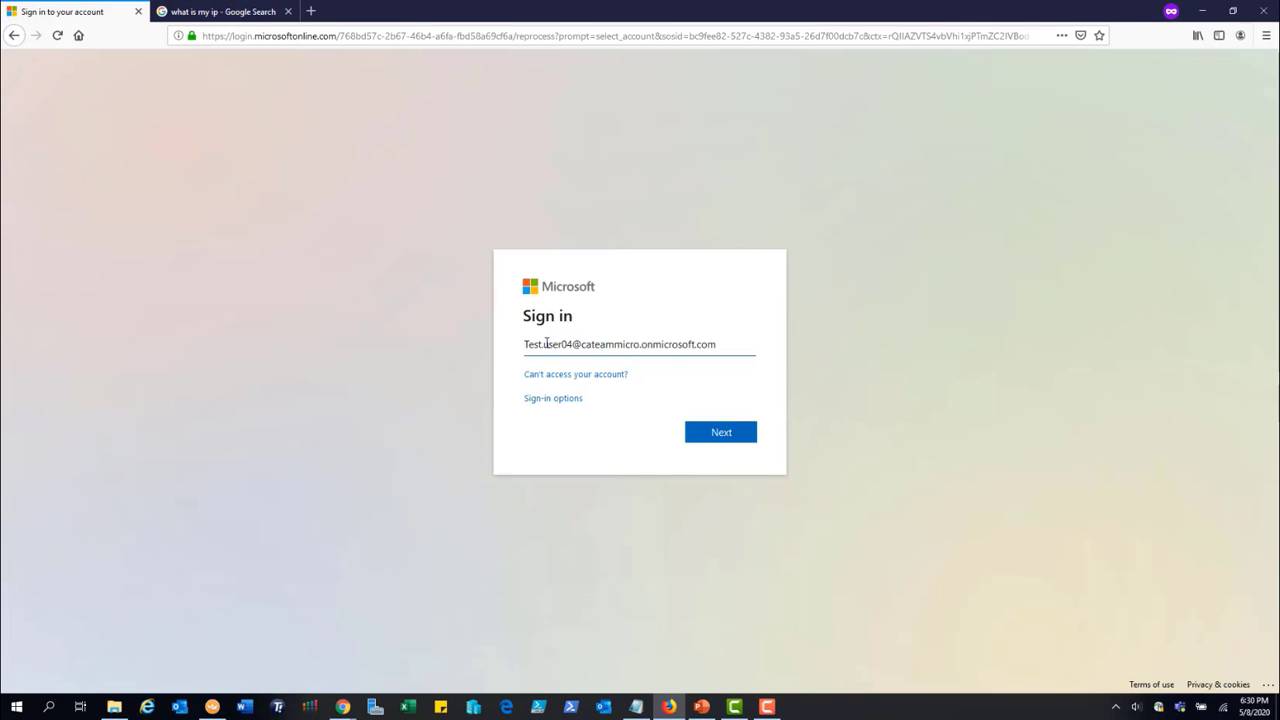
left_click(729, 437)
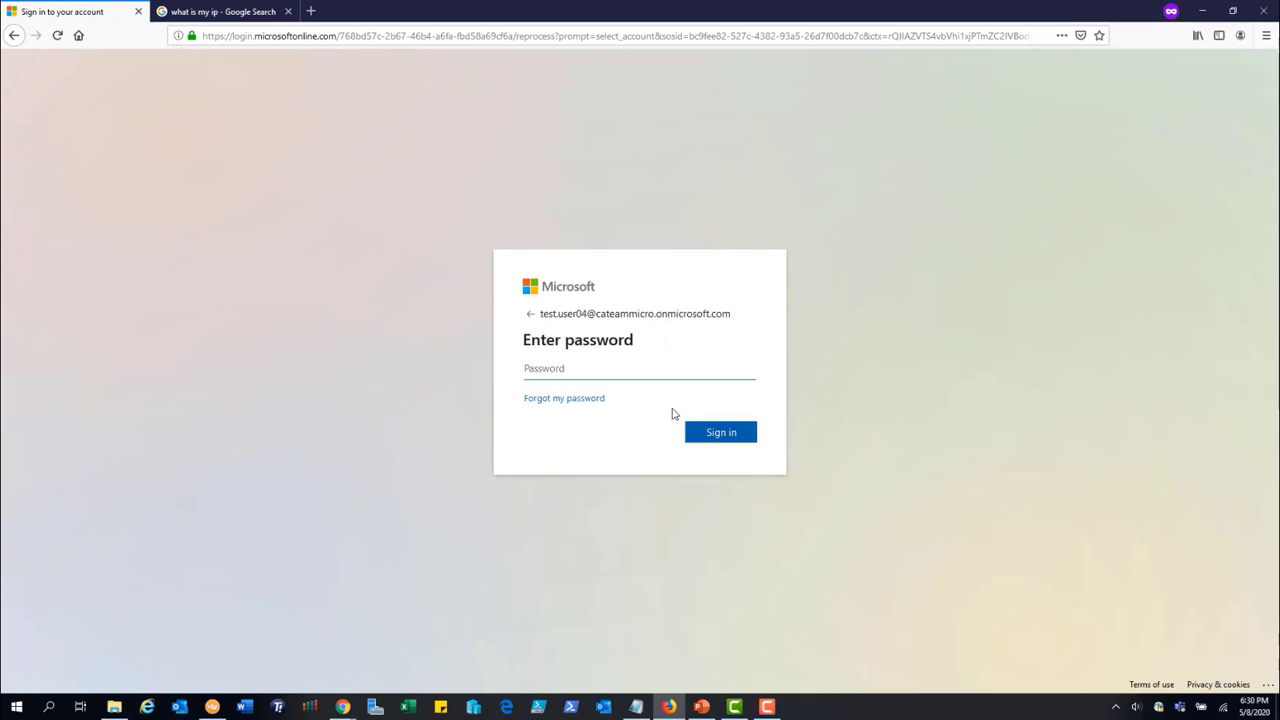
type("••••")
key("BackSpace")
key("BackSpace")
key("BackSpace")
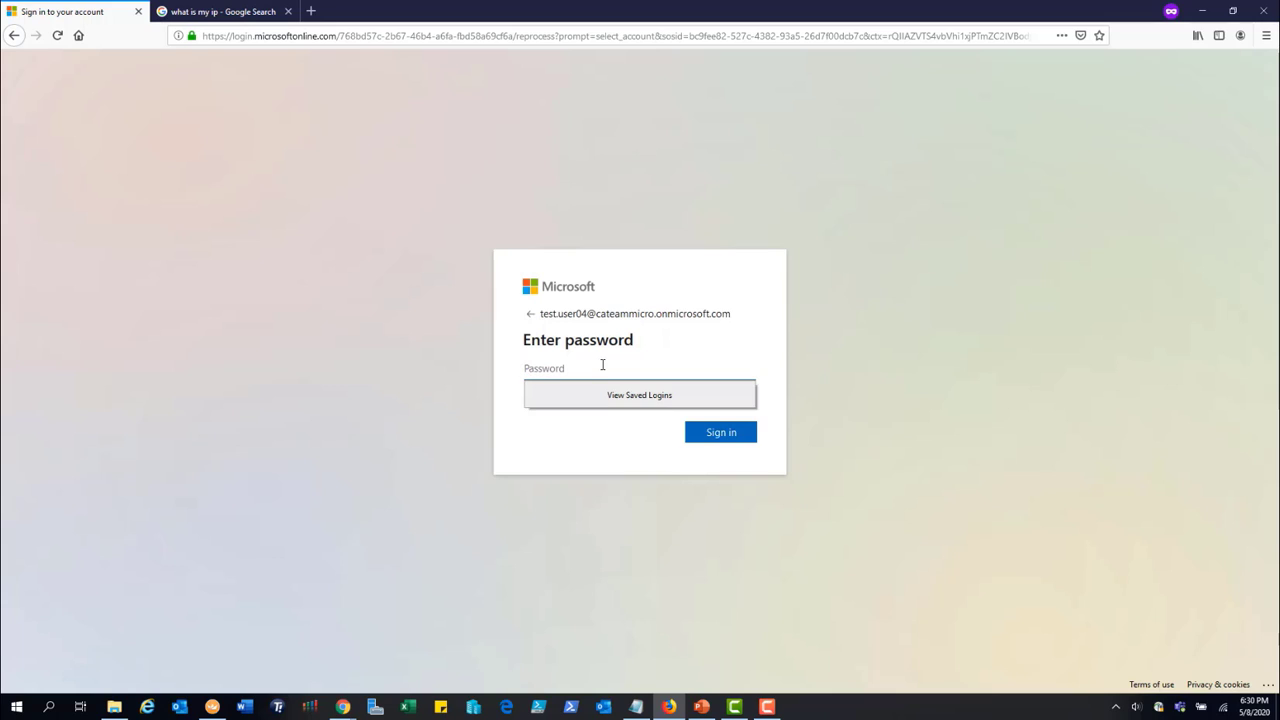
type("•••")
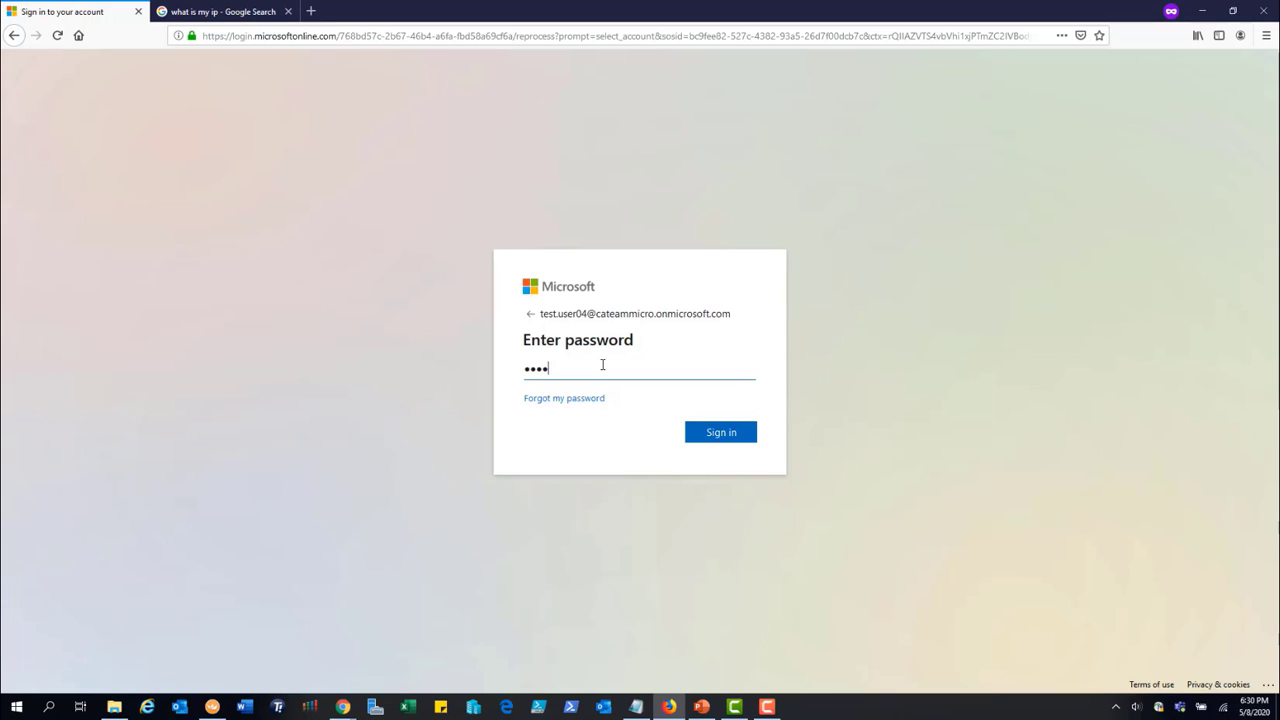
type("••••")
left_click(725, 438)
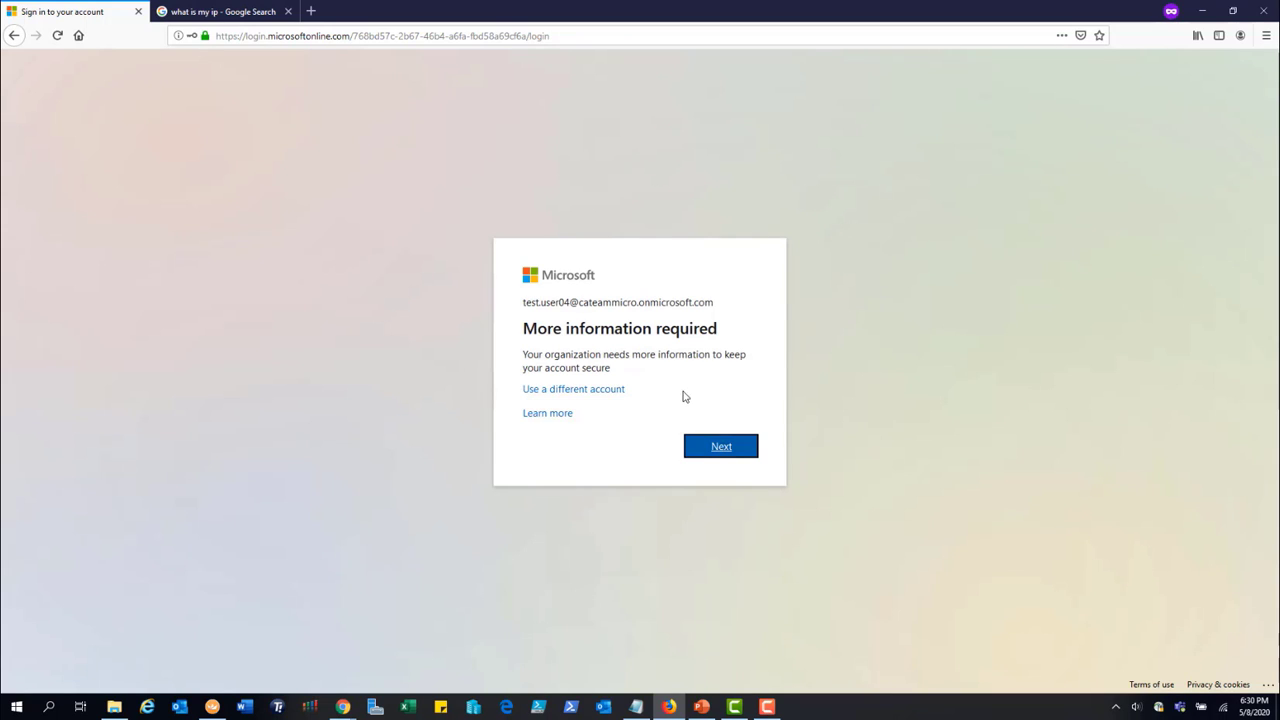
left_click(721, 447)
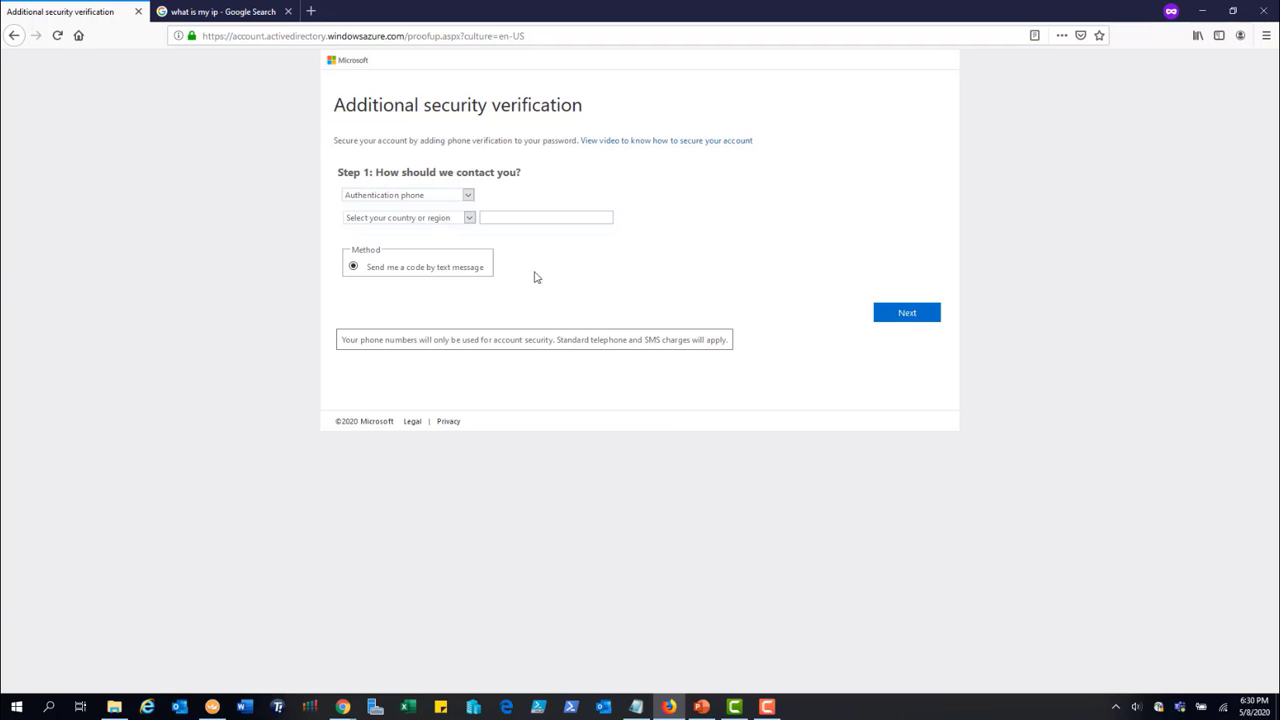
- Look through the Mobile app and Authentication phone contact options, including the phone's country or region list
left_click(467, 196)
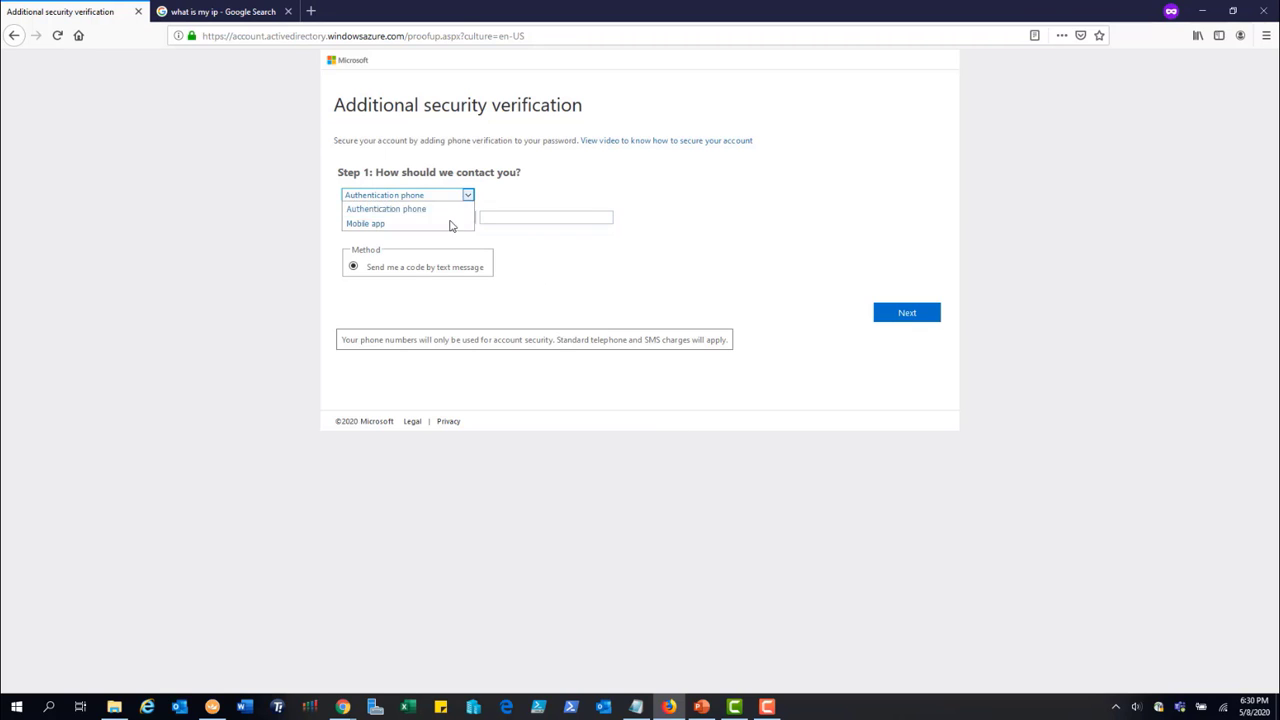
left_click(450, 223)
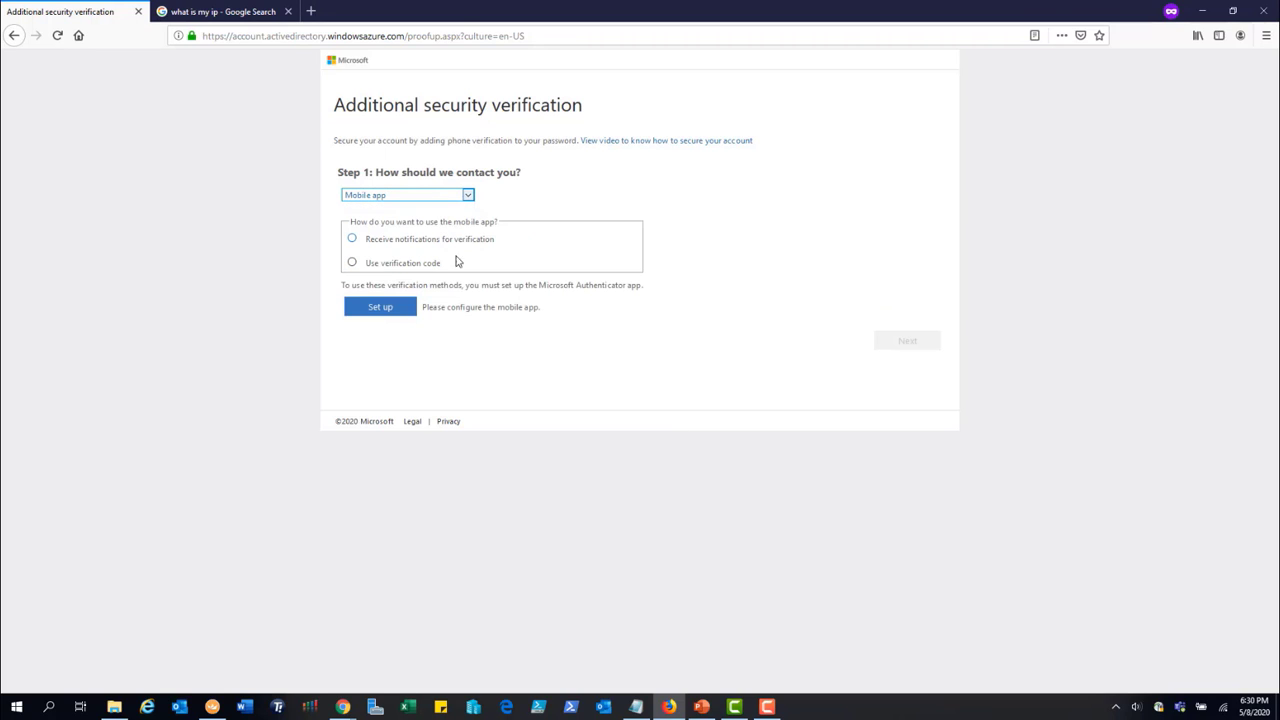
left_click(440, 195)
left_click(443, 219)
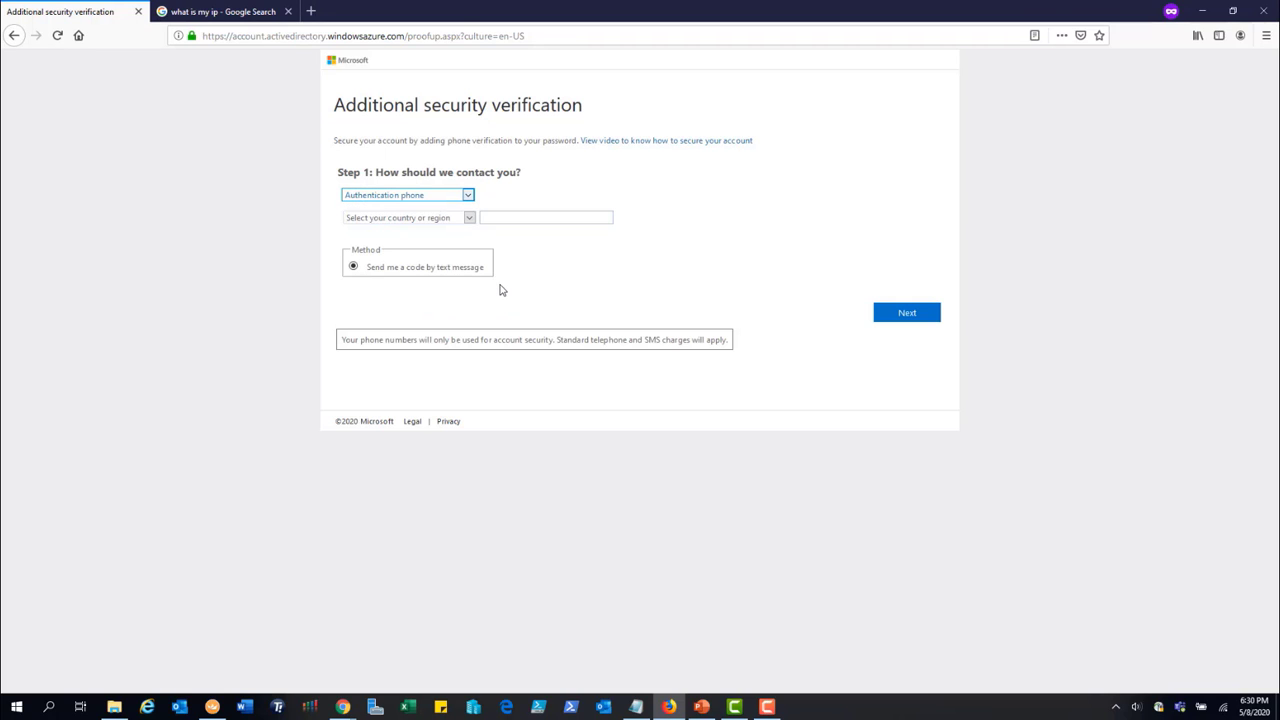
left_click(469, 220)
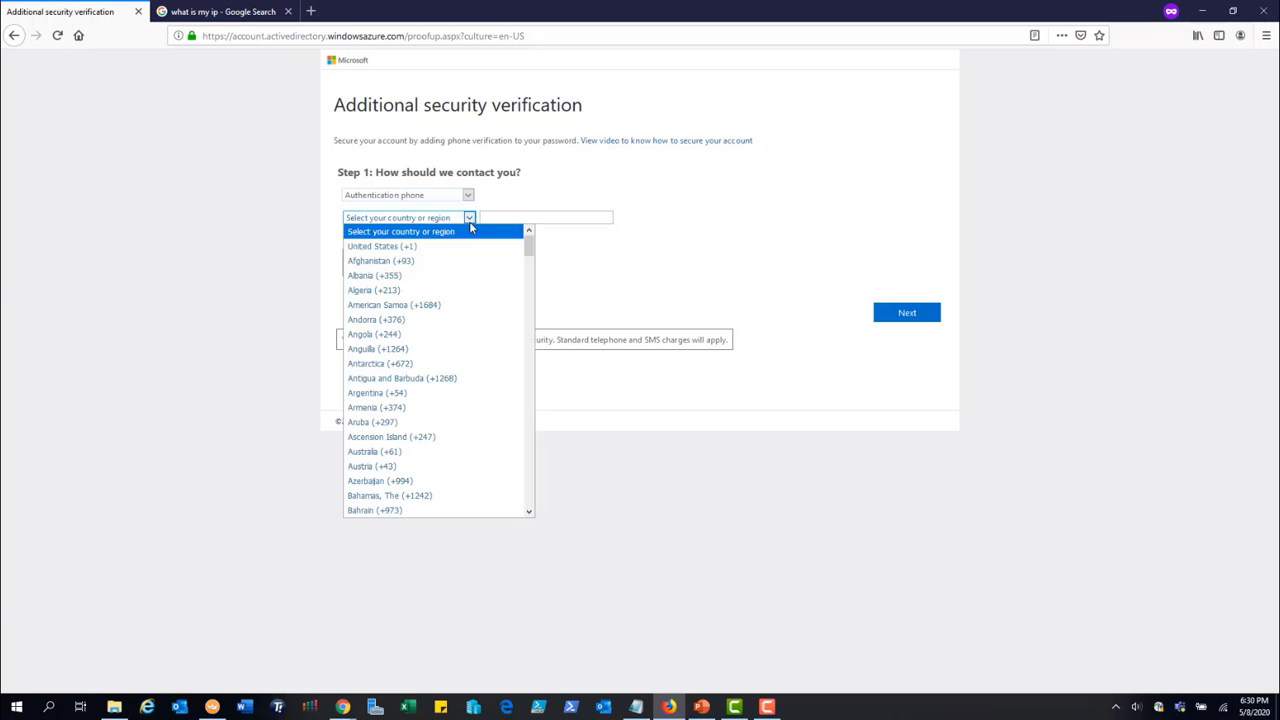
- Set the contact method to Mobile app with Receive notifications for verification, and highlight "Microsoft Authenticator app" in the setup note
left_click(469, 197)
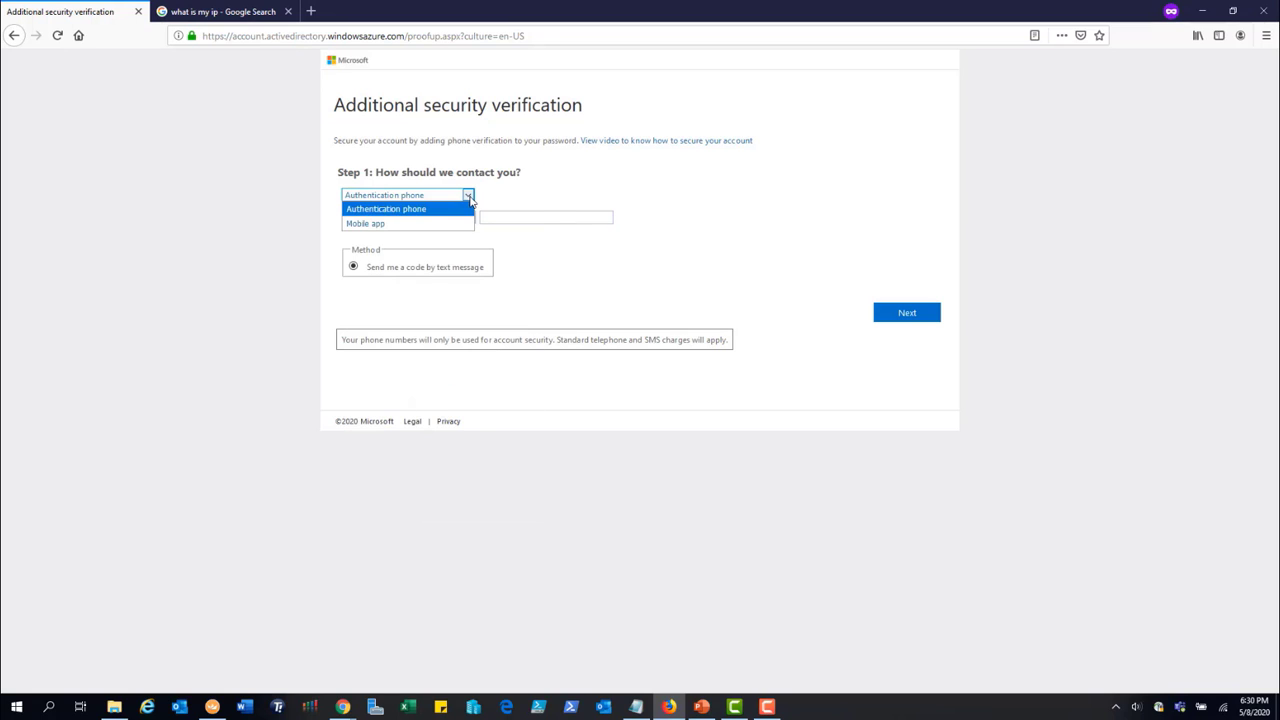
left_click(449, 222)
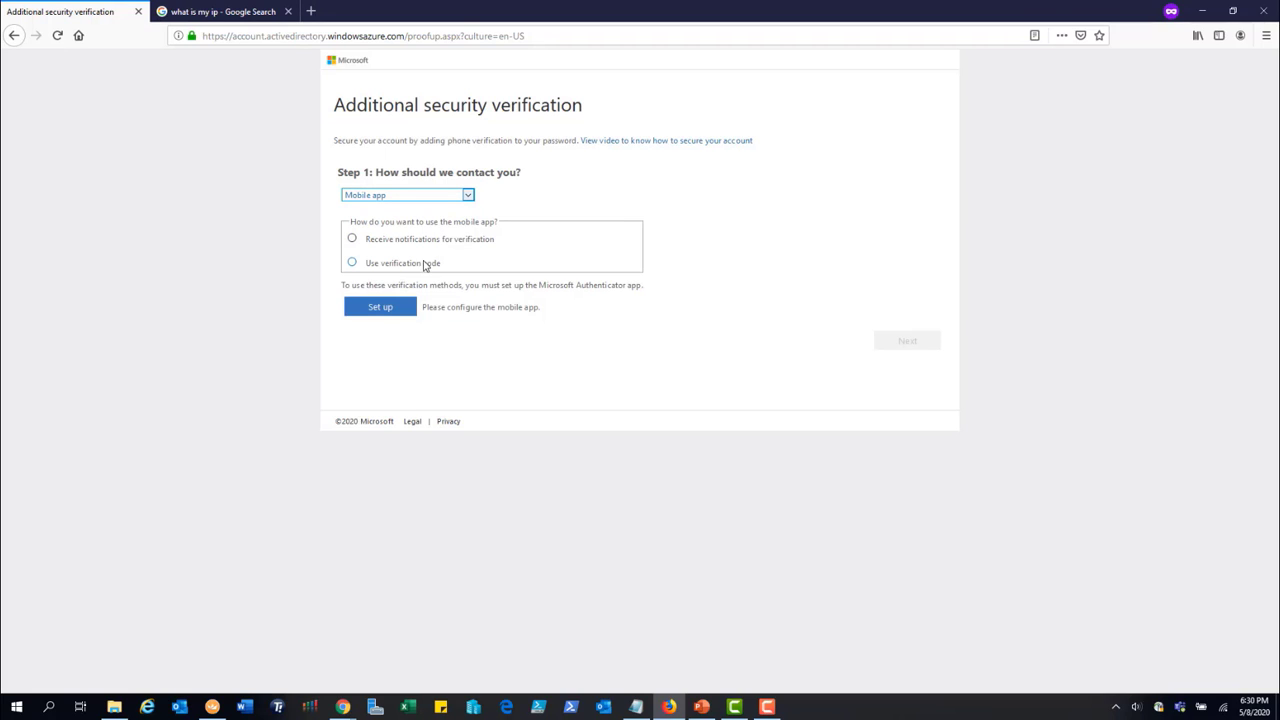
left_click(416, 241)
left_click_drag(539, 285, 646, 290)
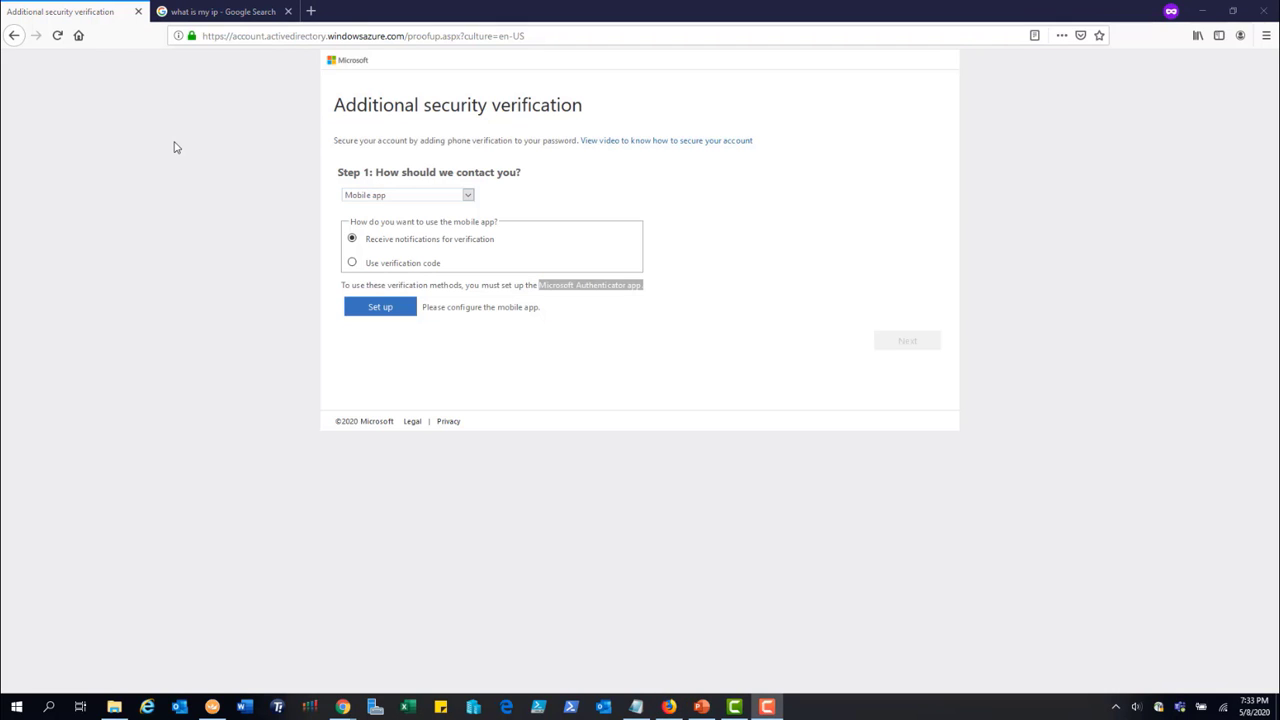
- Compare the public IP lookups and security info pages between Firefox and the Royal TS remote desktop browser
left_click(212, 12)
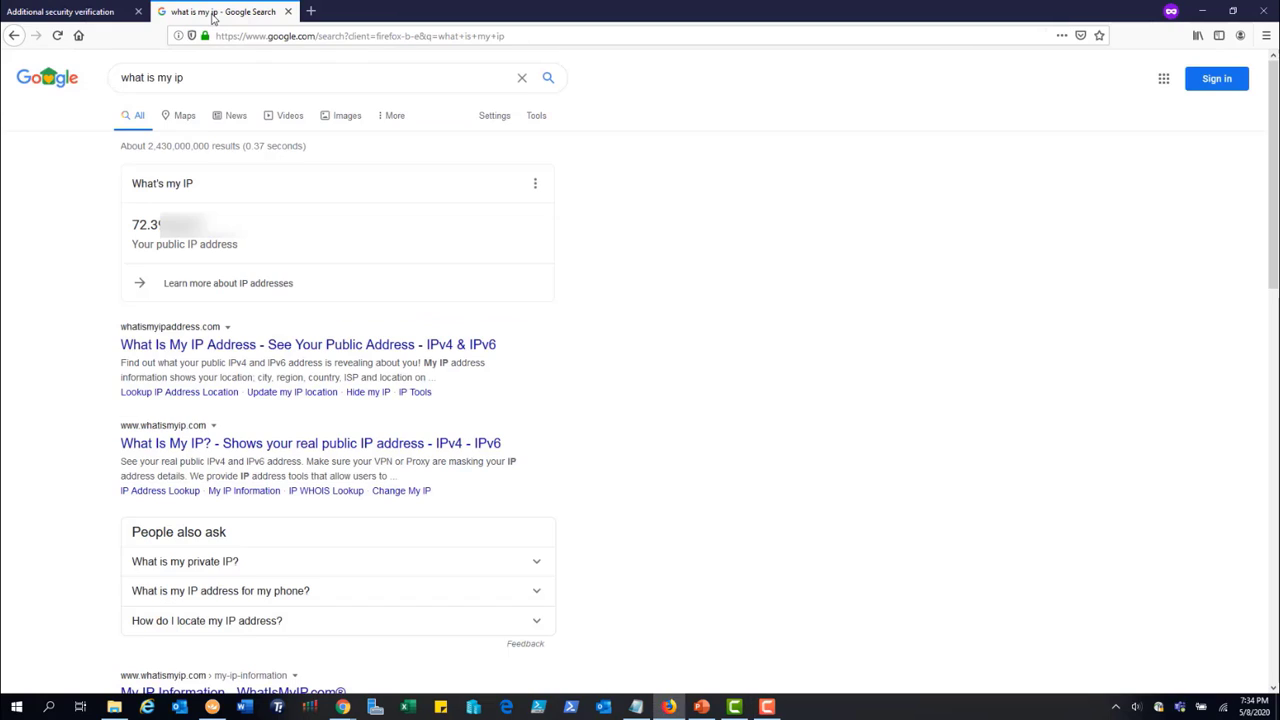
left_click(132, 14)
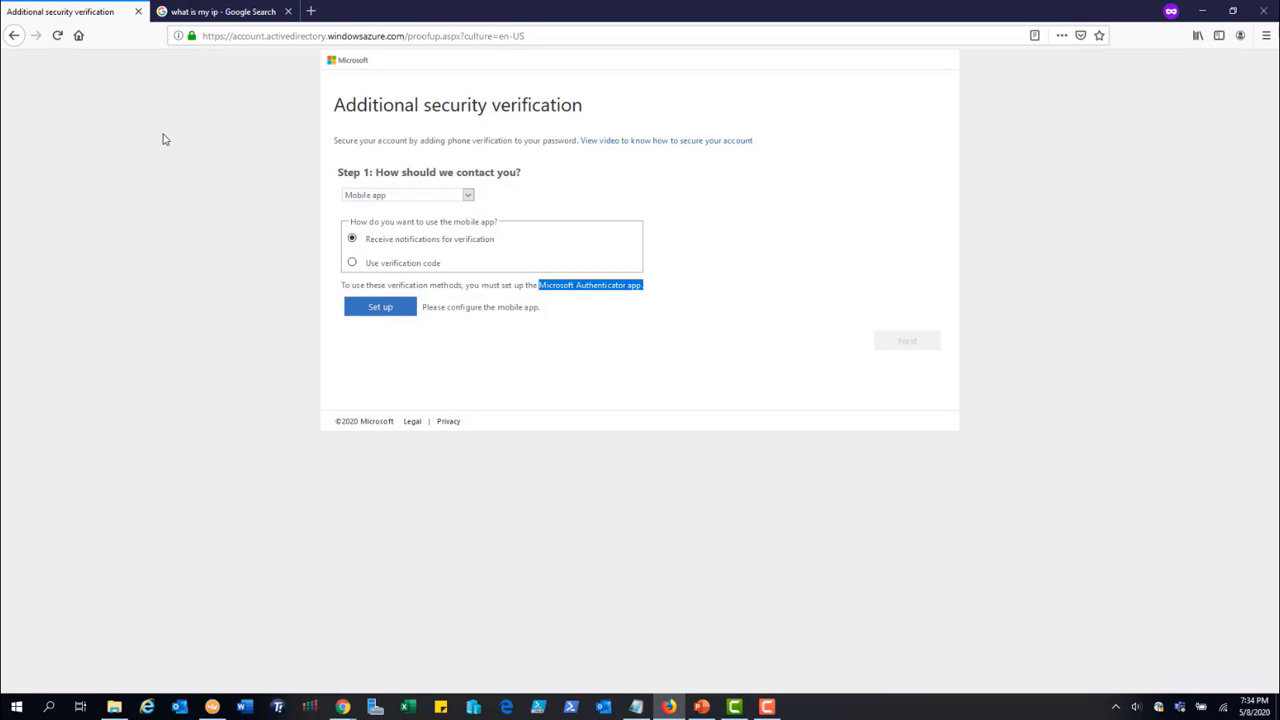
left_click(212, 706)
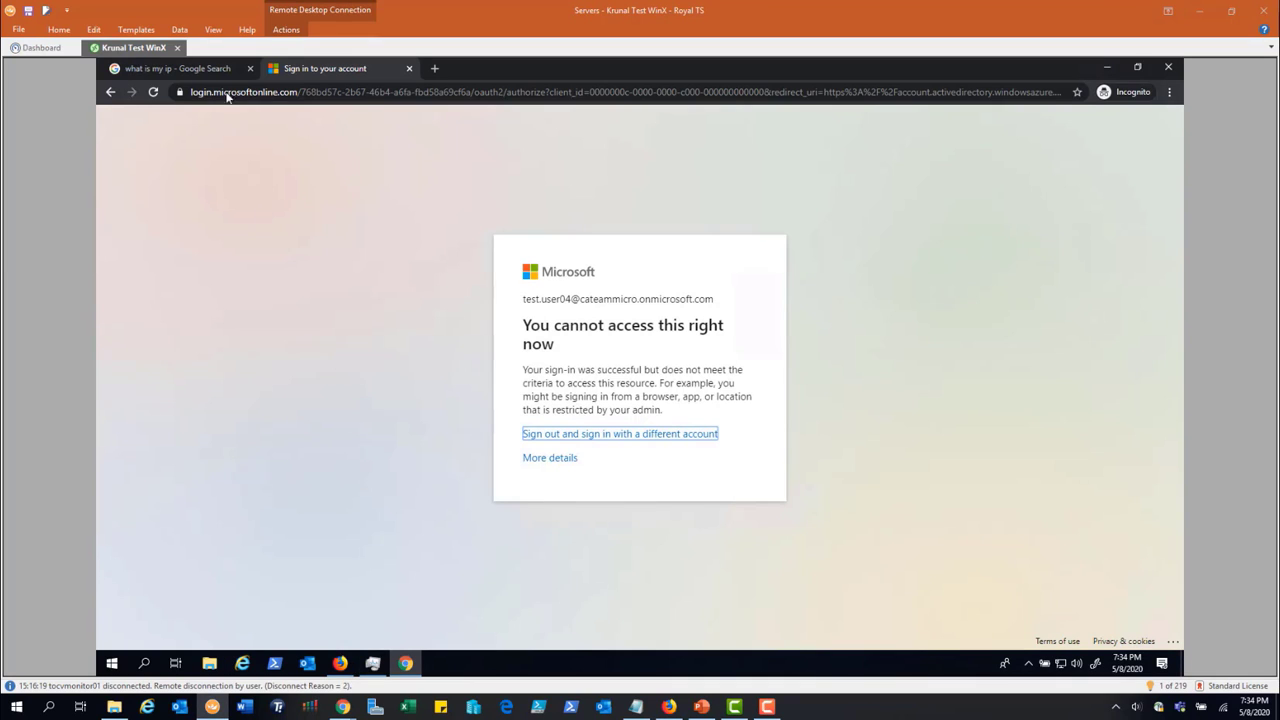
left_click(217, 70)
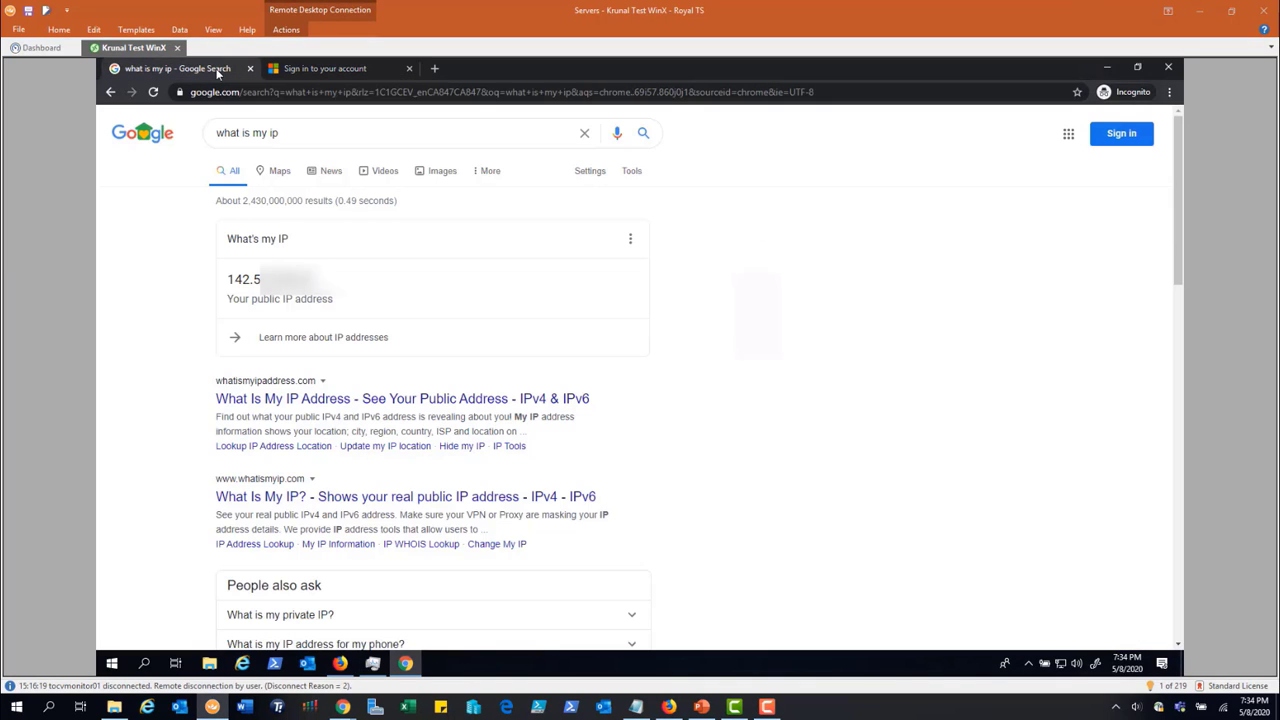